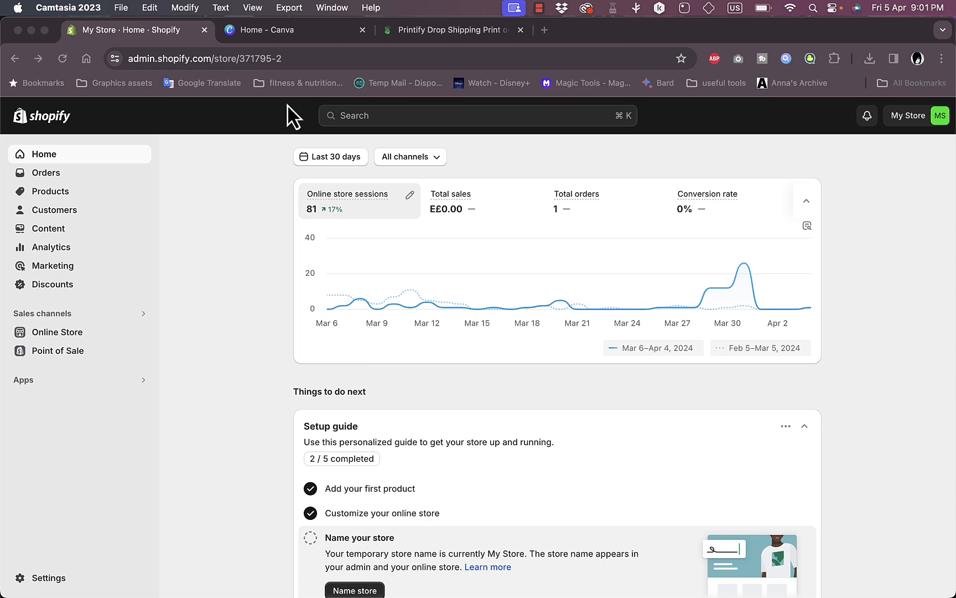
Switch to Canva, search for "logo" and browse the logo templates.
left_click(291, 34)
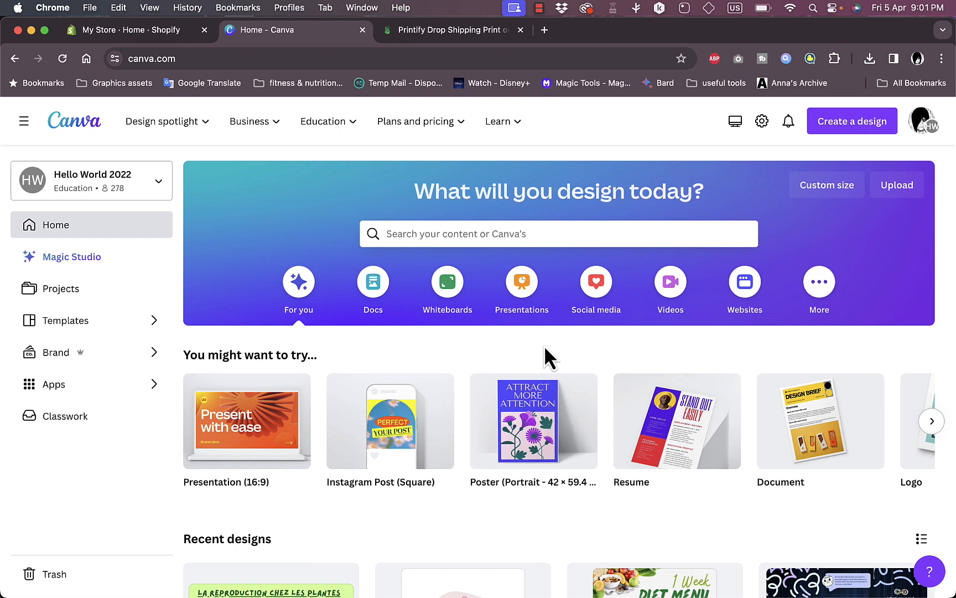
left_click(525, 232)
type("lo")
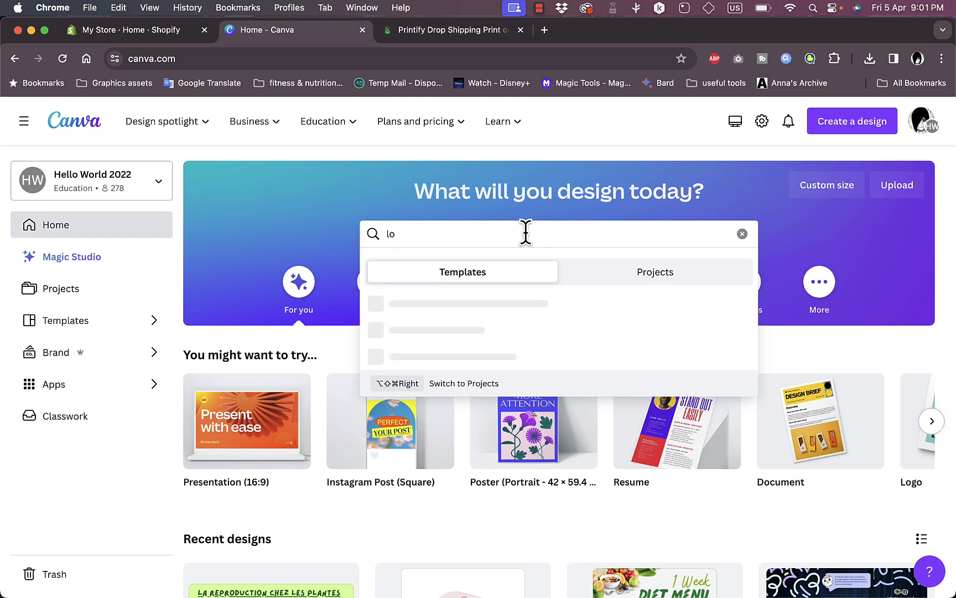
type("go")
key("Return")
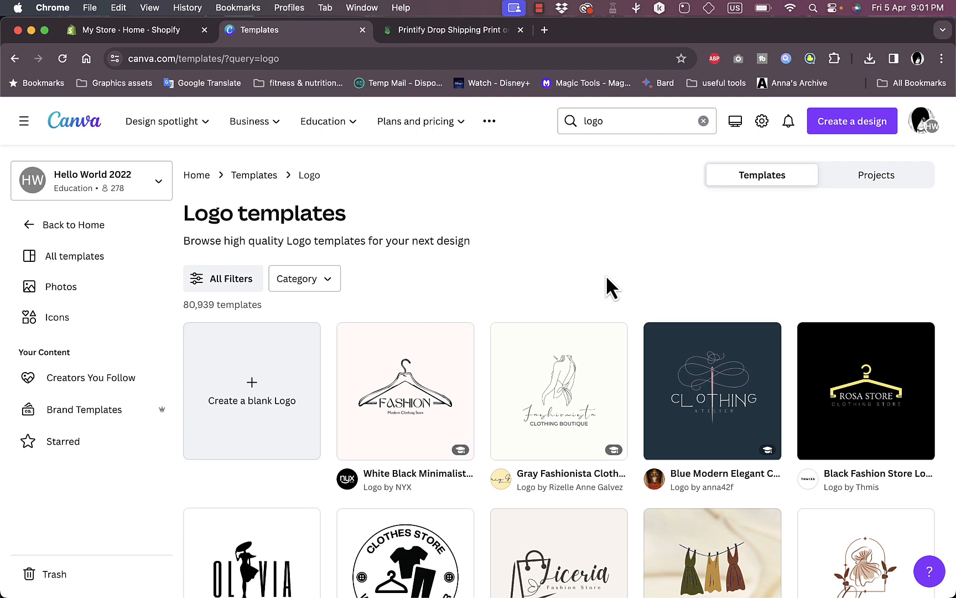
scroll(572, 354, "down", 4)
scroll(573, 363, "up", 4)
scroll(605, 183, "down", 5)
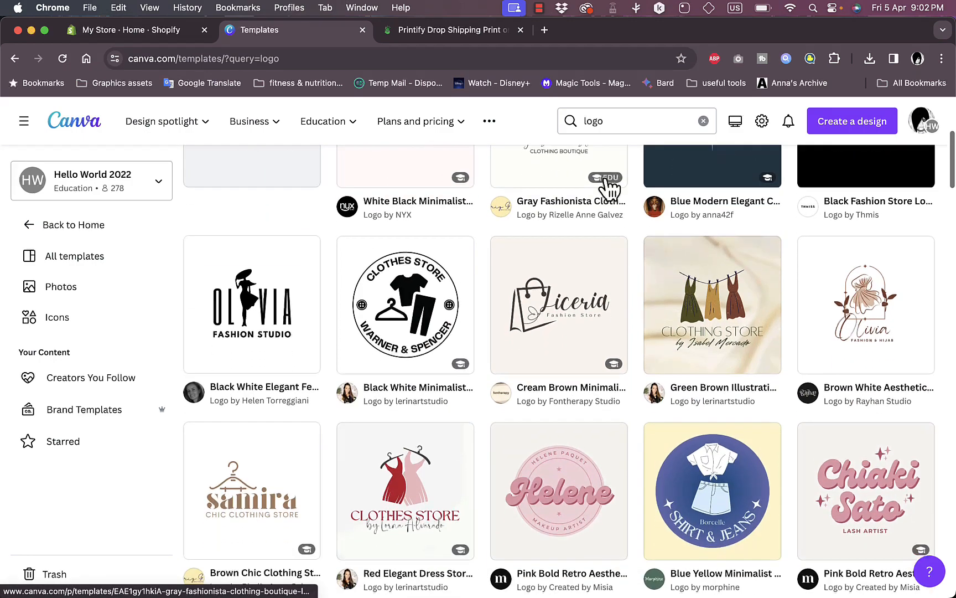
scroll(609, 188, "down", 5)
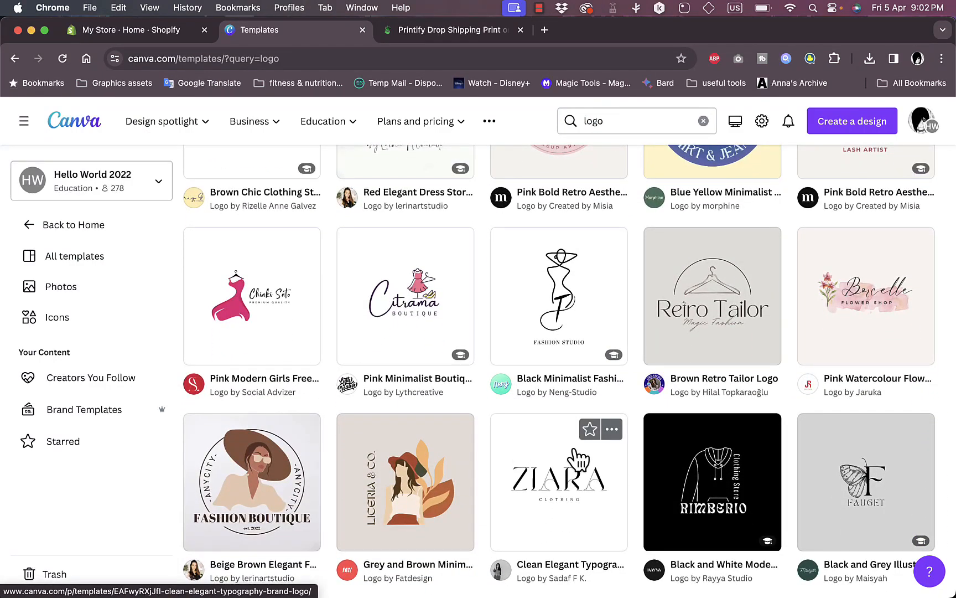
View the Printify dashboard, then close the Canva and Printify pages and open the Shopify product list.
left_click(461, 28)
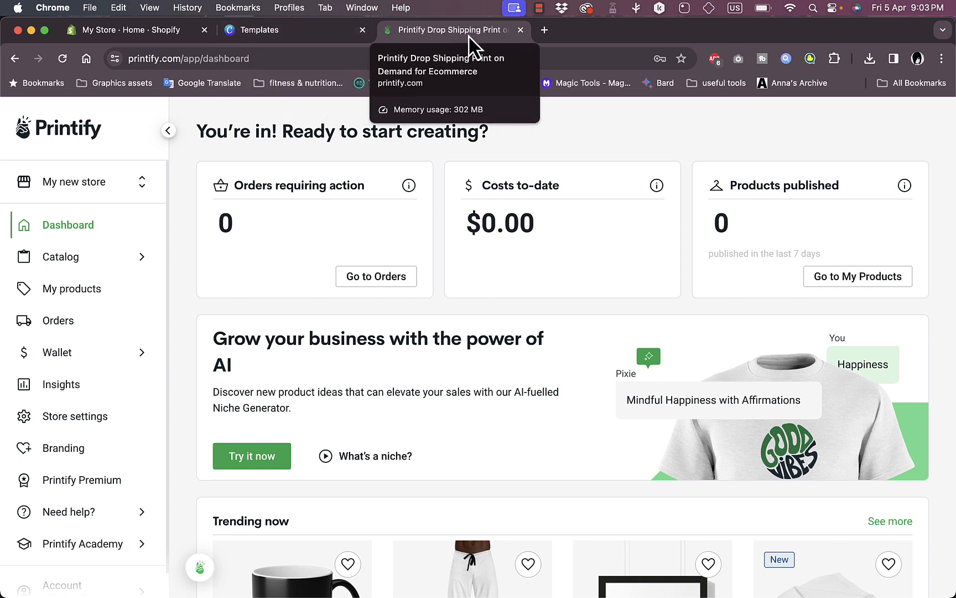
left_click(363, 30)
left_click(362, 30)
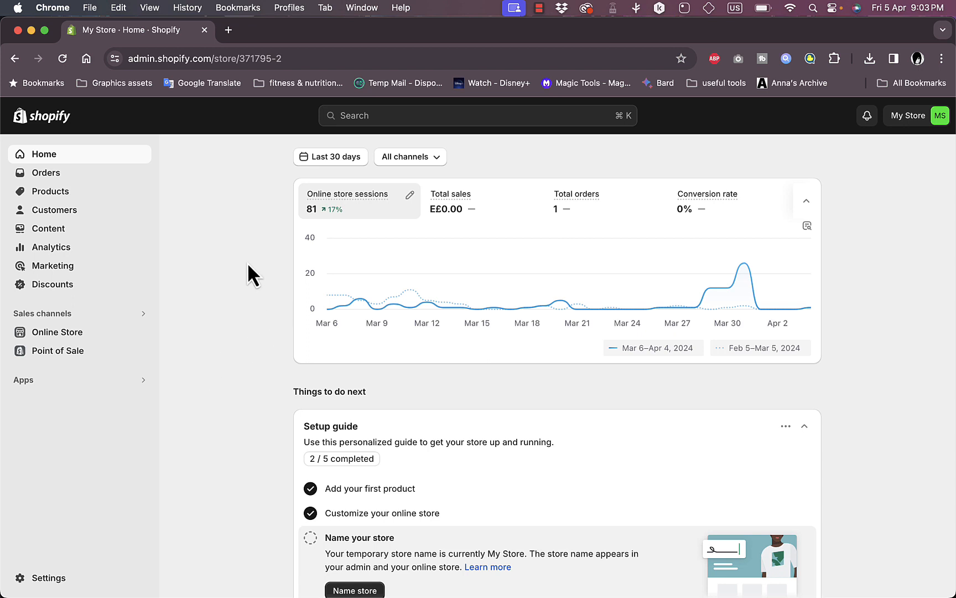
left_click(57, 191)
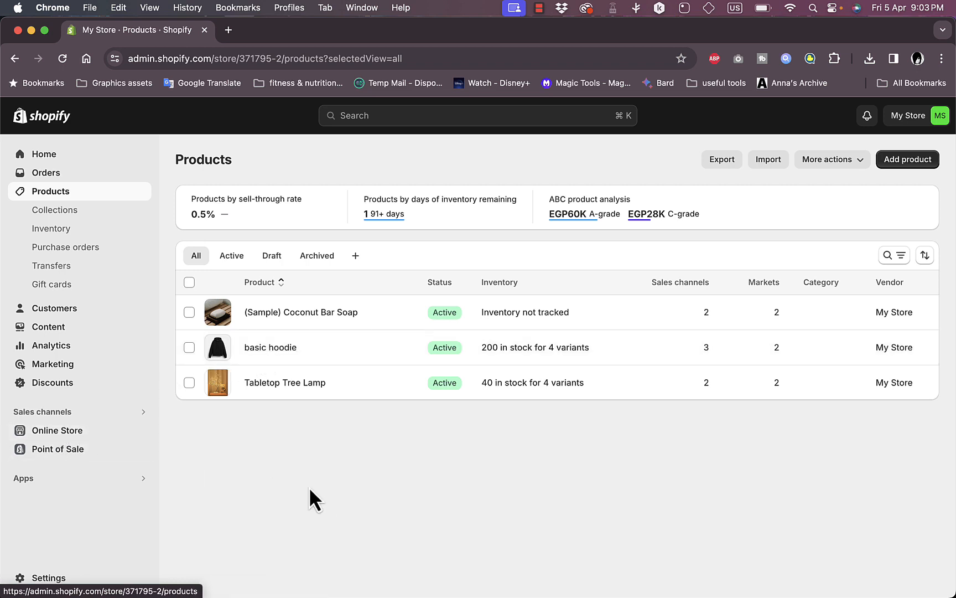
Add the free Spotlight theme from the online store's popular free themes to the theme library.
left_click(71, 434)
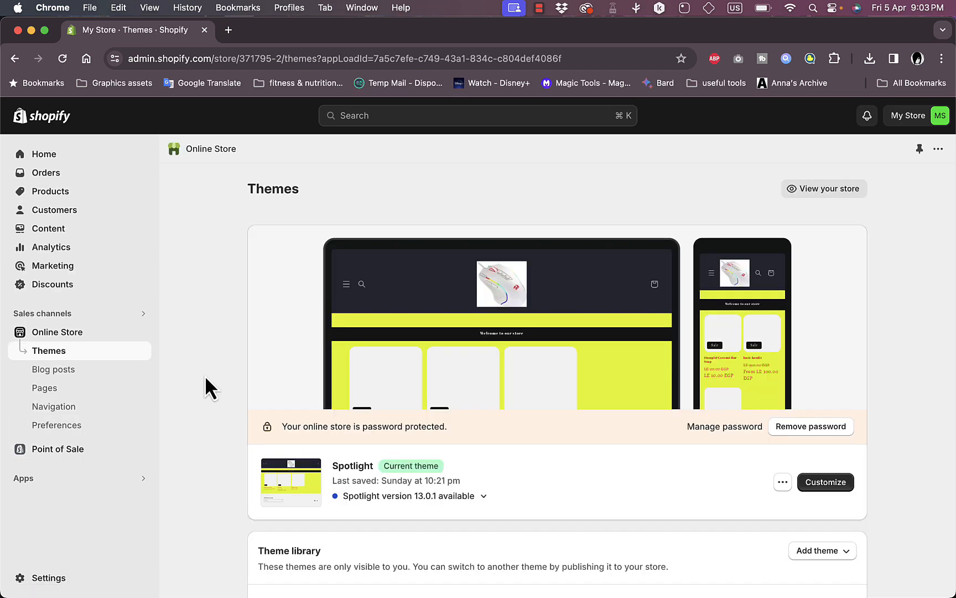
scroll(205, 378, "down", 10)
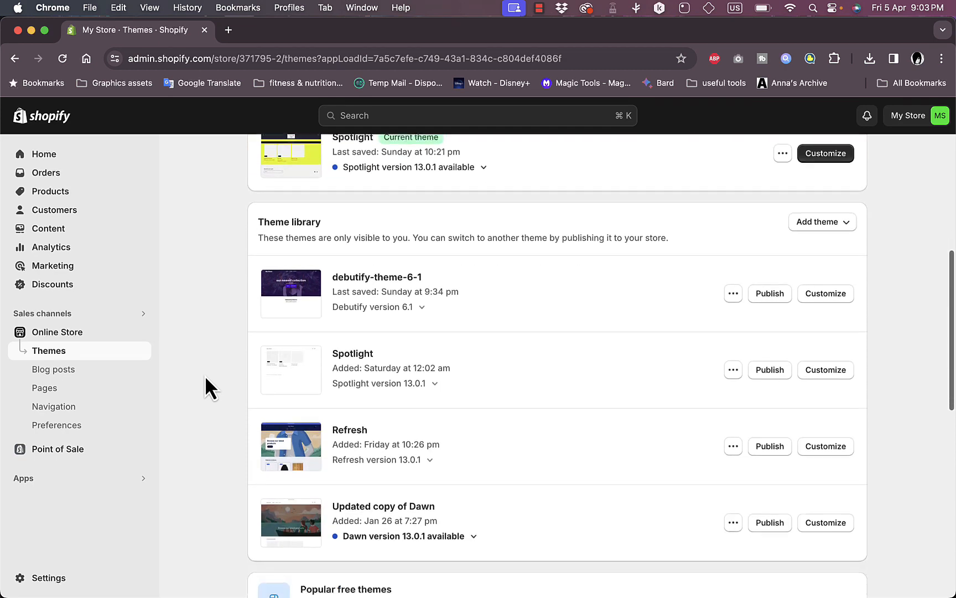
scroll(205, 377, "down", 10)
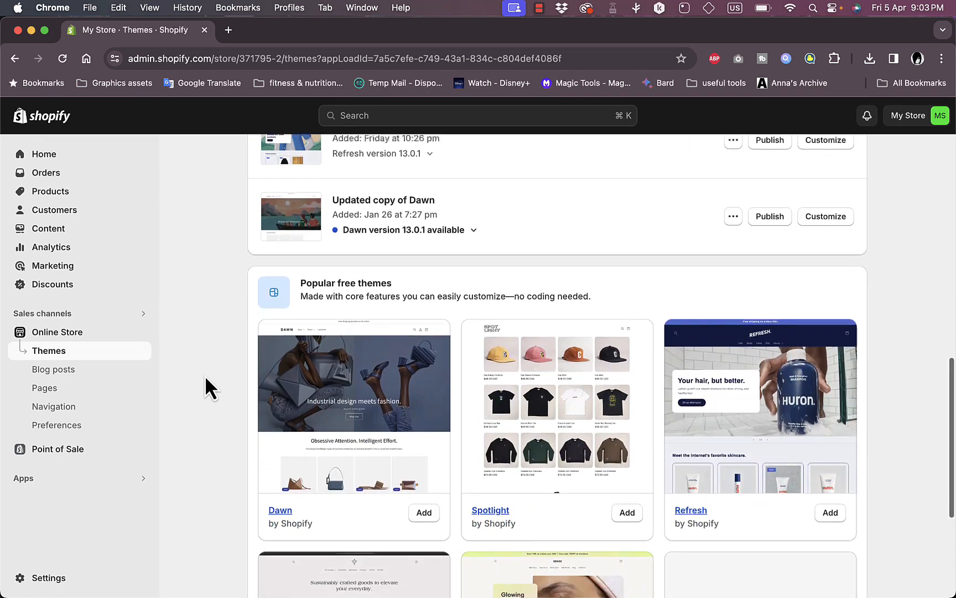
scroll(206, 381, "down", 5)
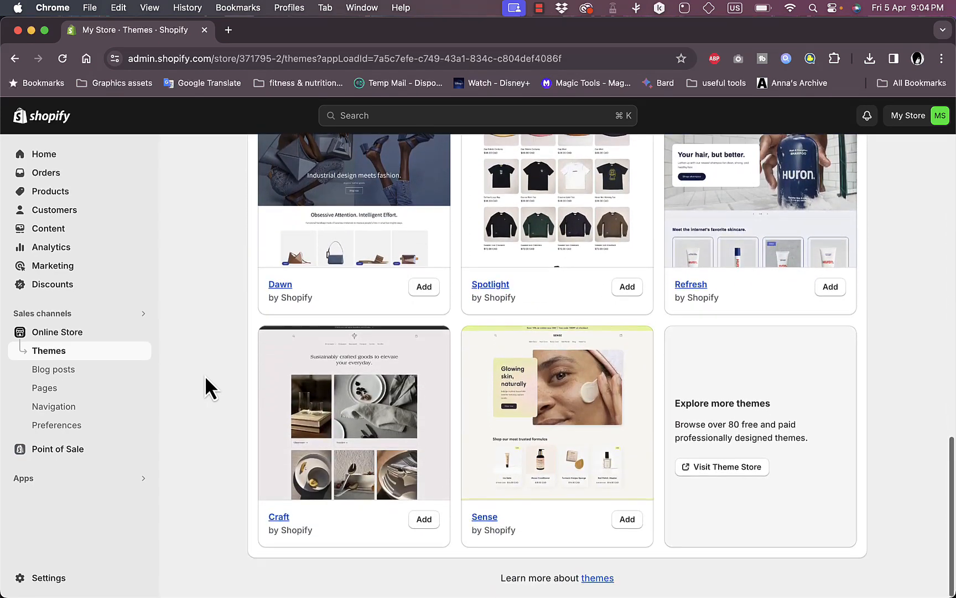
scroll(204, 375, "up", 2)
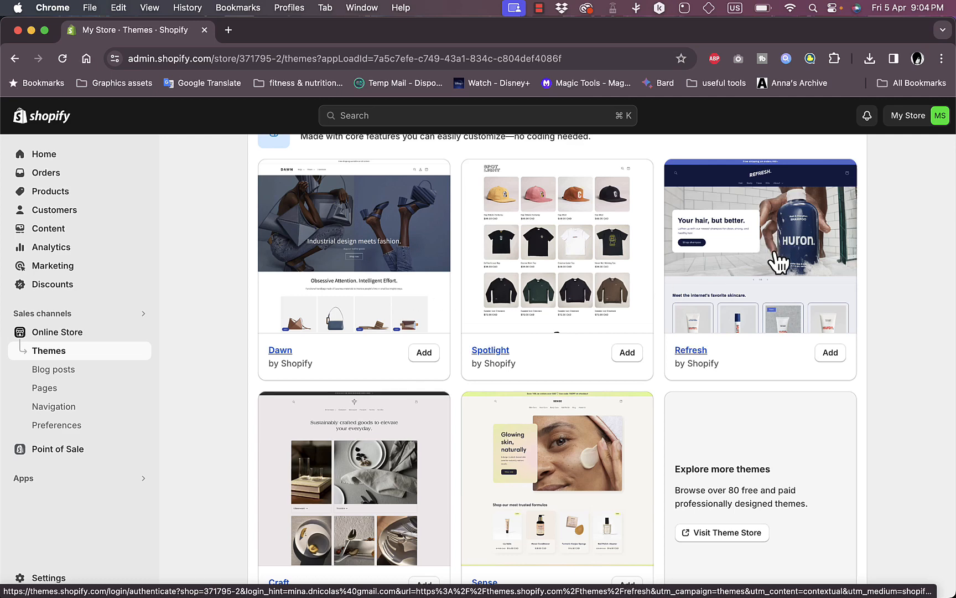
scroll(778, 261, "down", 2)
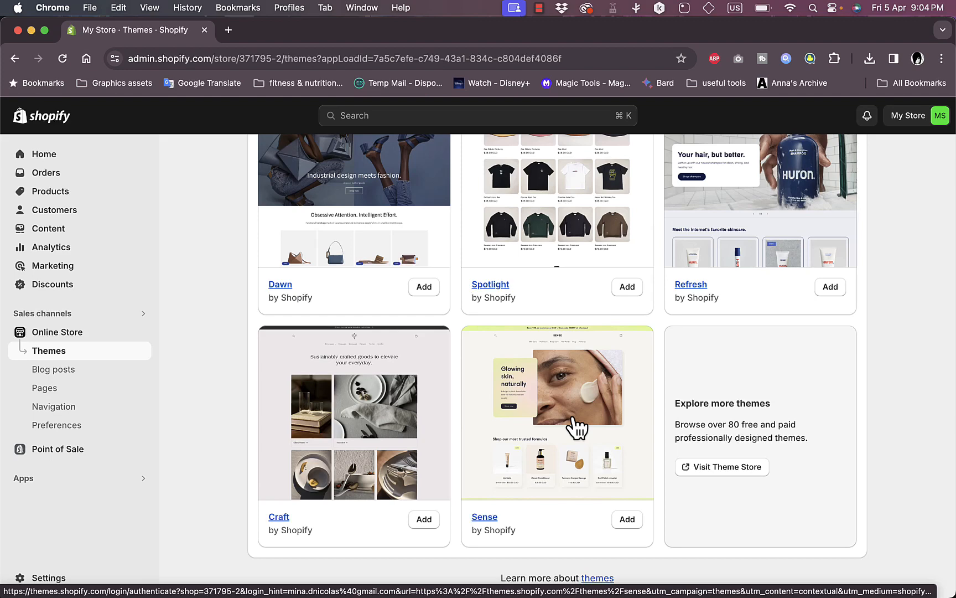
scroll(576, 426, "up", 5)
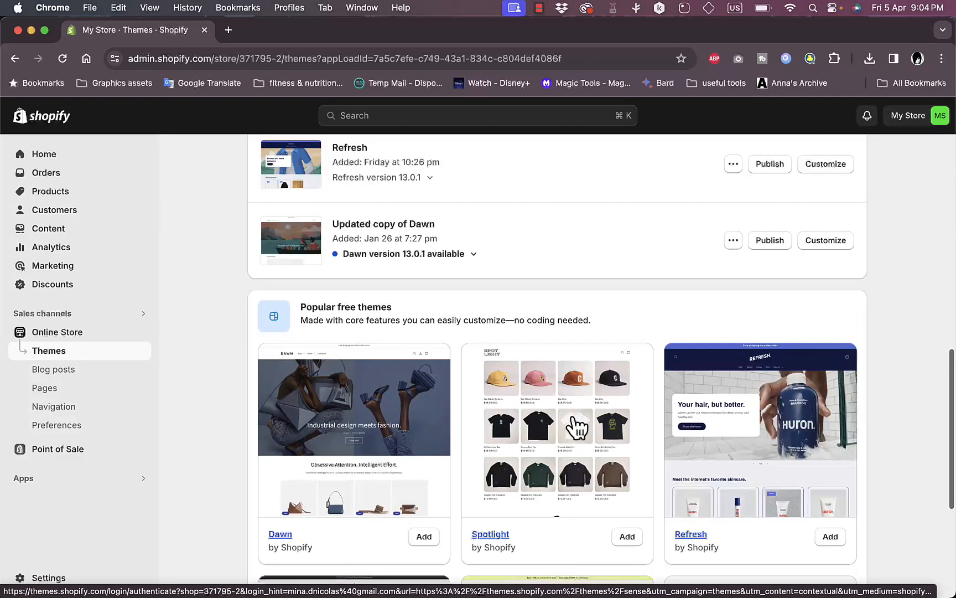
scroll(575, 426, "down", 2)
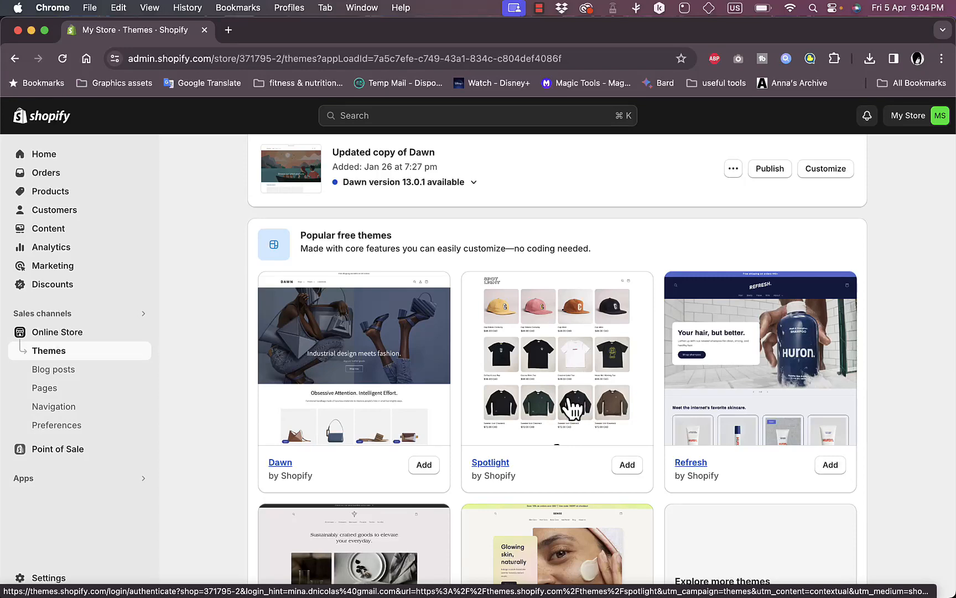
left_click(627, 473)
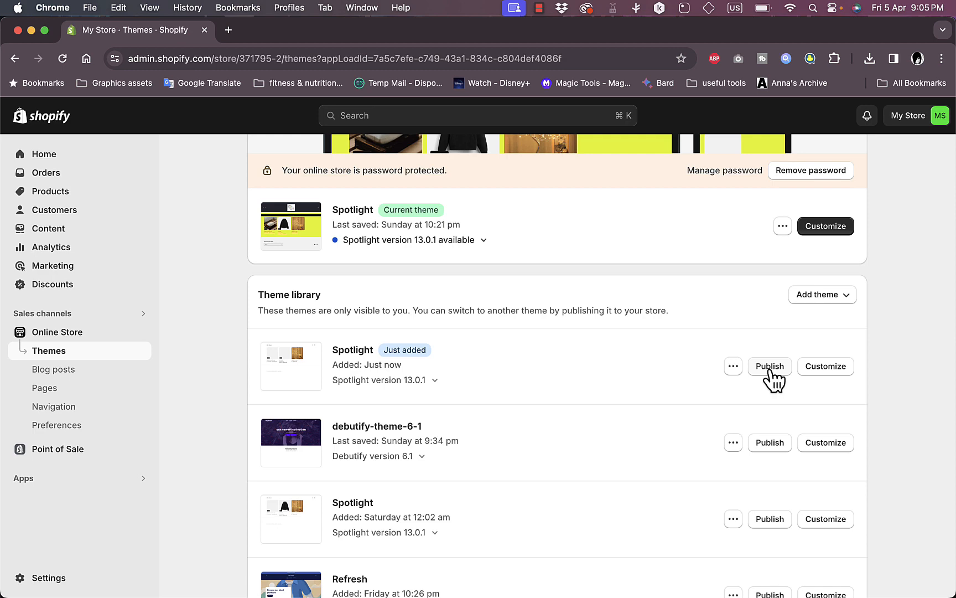
Publish the just-added Spotlight theme as the store's current theme.
scroll(680, 382, "up", 2)
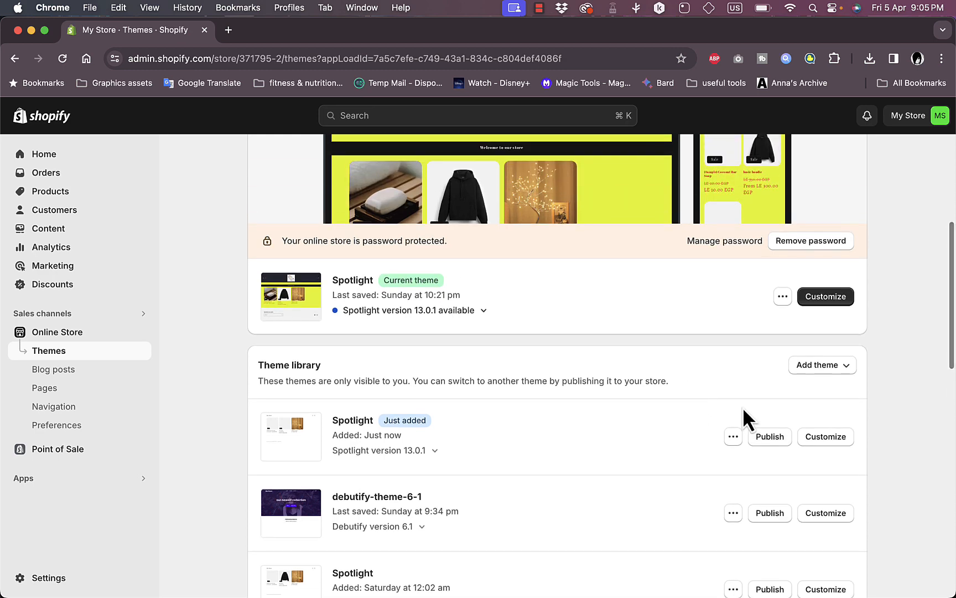
left_click(770, 437)
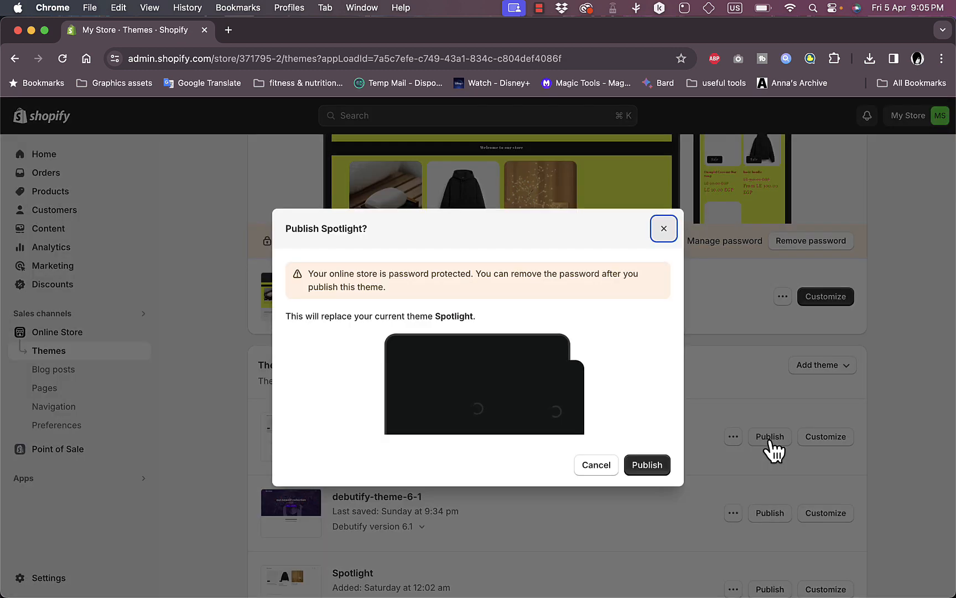
left_click(651, 473)
View the live storefront with the newly published theme and return to the Themes page.
scroll(651, 473, "up", 3)
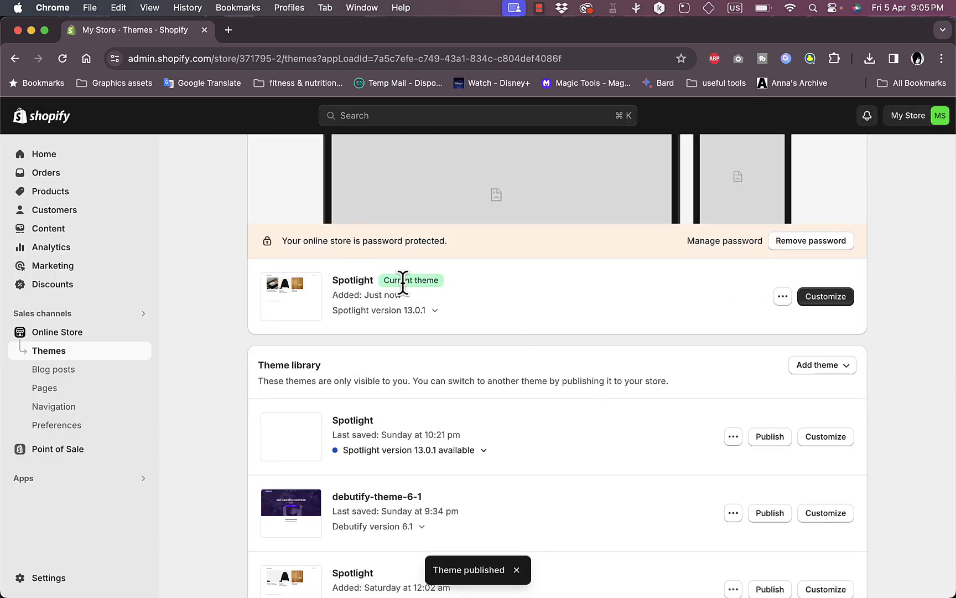
scroll(403, 284, "up", 2)
scroll(407, 282, "up", 1)
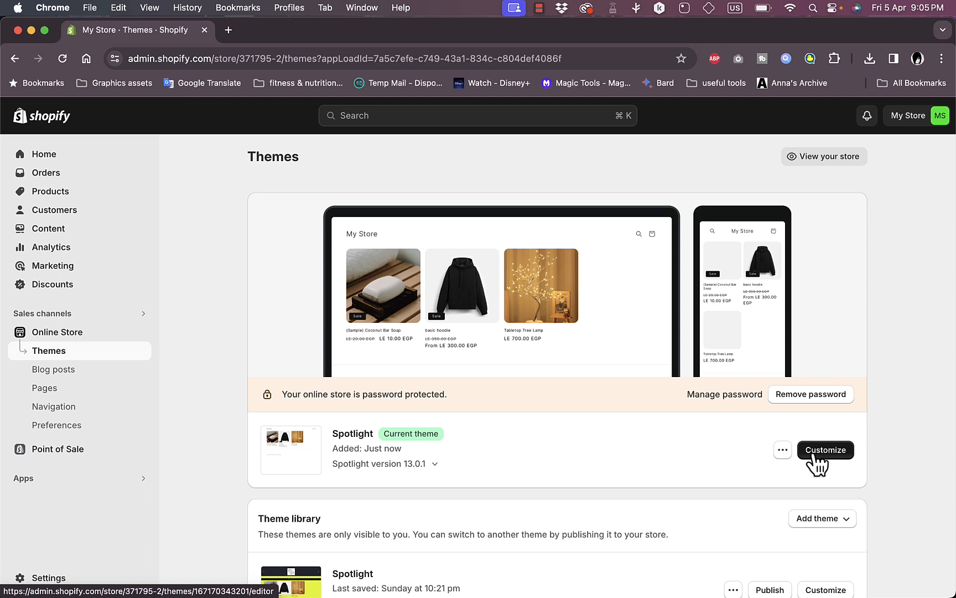
left_click(806, 163)
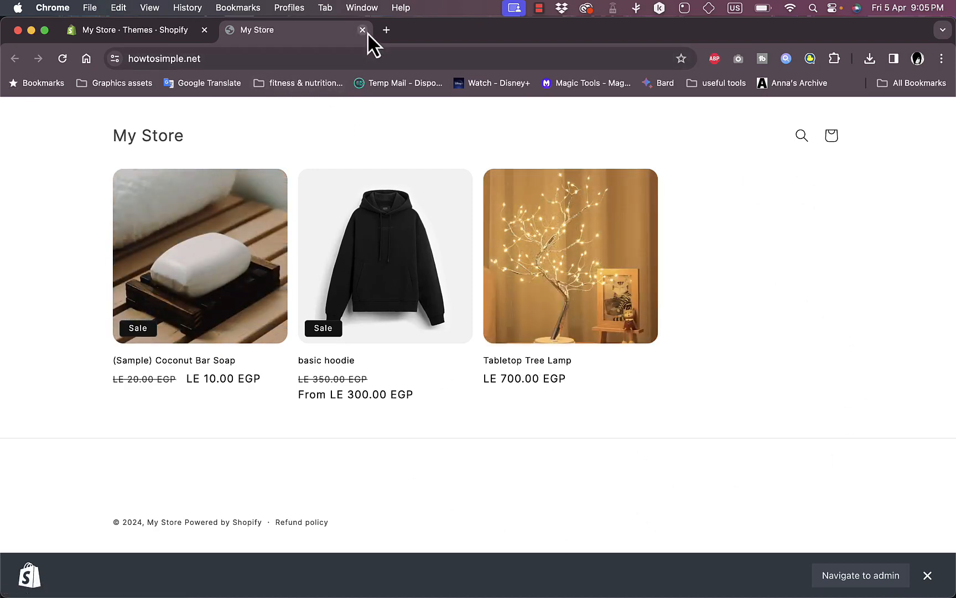
left_click(363, 29)
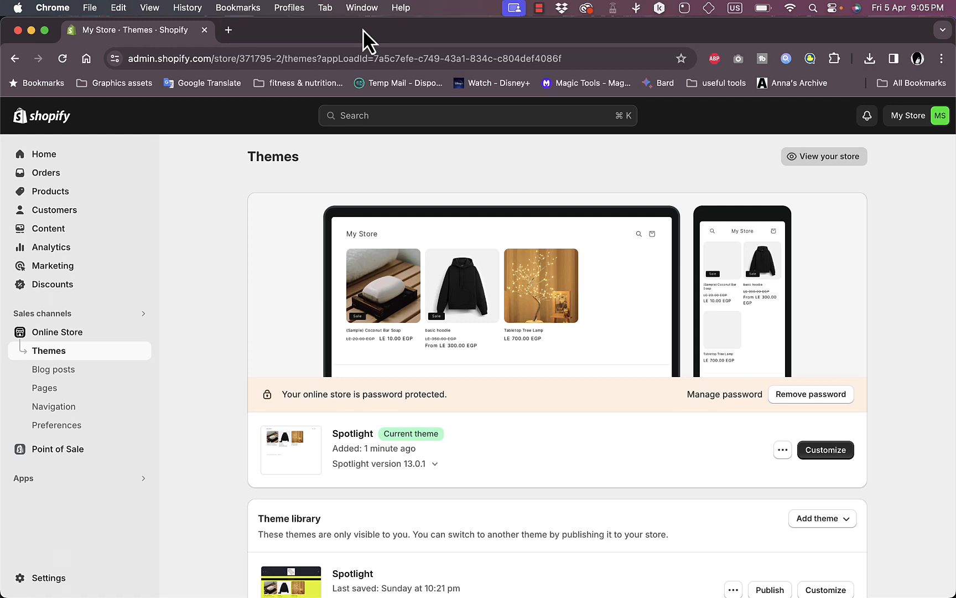
Open the current Spotlight theme for customization and preview the home page in mobile and fullscreen before returning to desktop view.
left_click(830, 454)
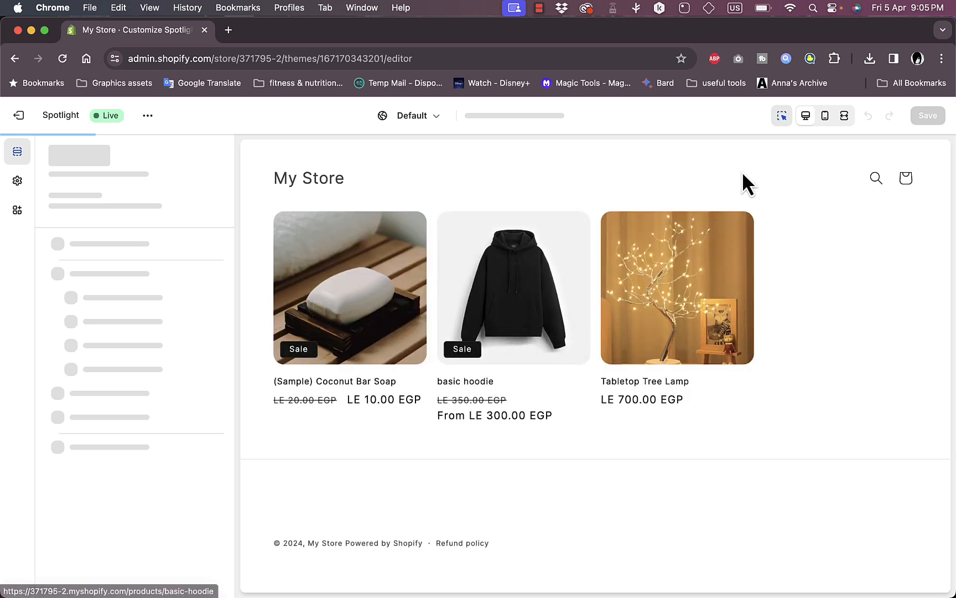
left_click(826, 116)
left_click(845, 116)
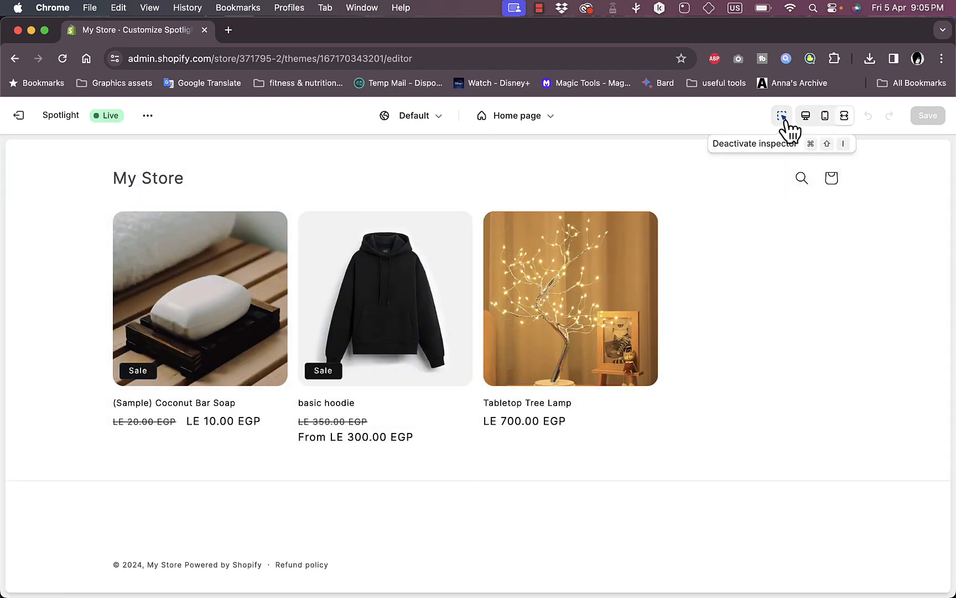
left_click(805, 118)
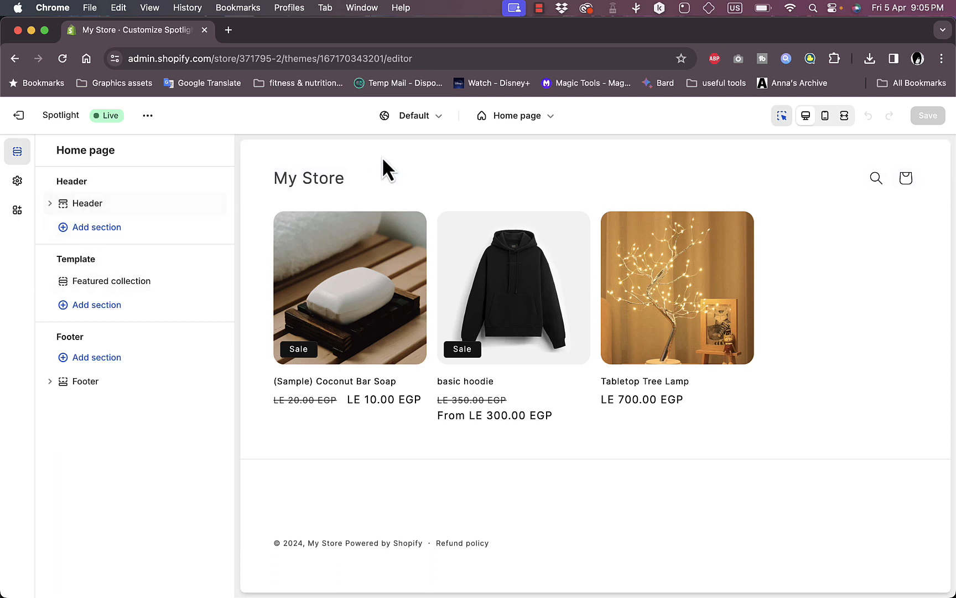
Open the Header section's settings and go from there to the theme's logo settings.
left_click(437, 161)
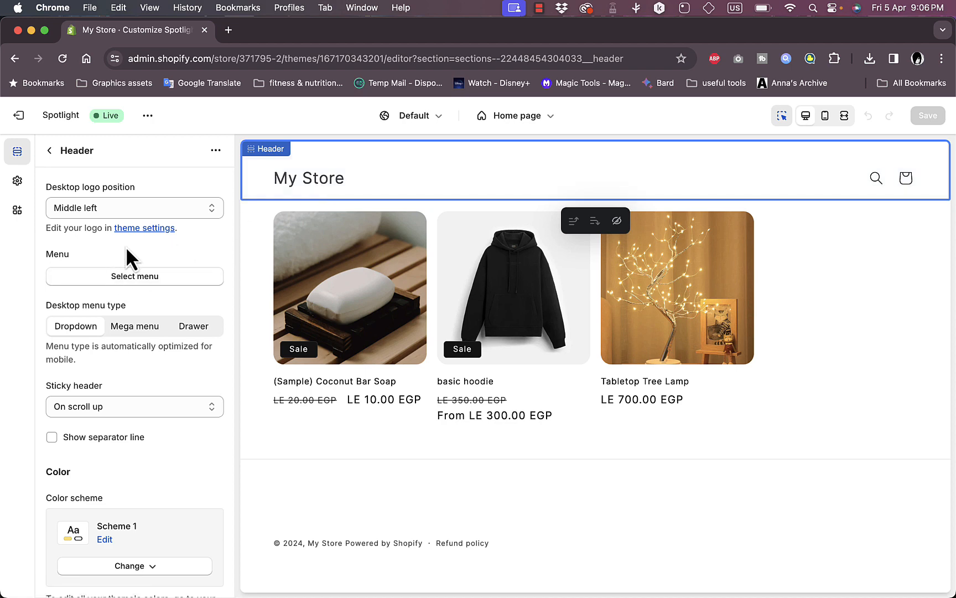
scroll(126, 247, "down", 8)
scroll(125, 247, "up", 8)
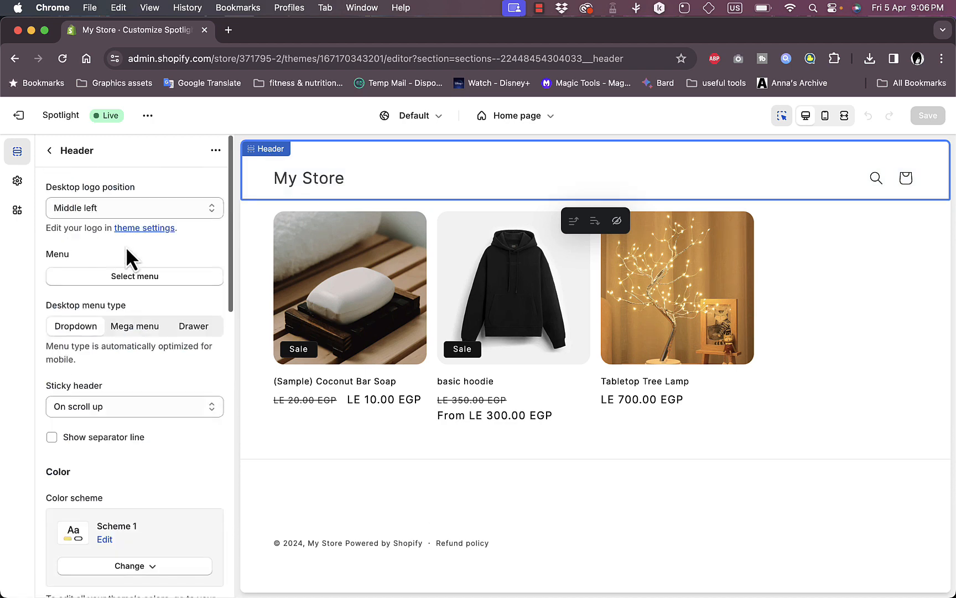
left_click(142, 229)
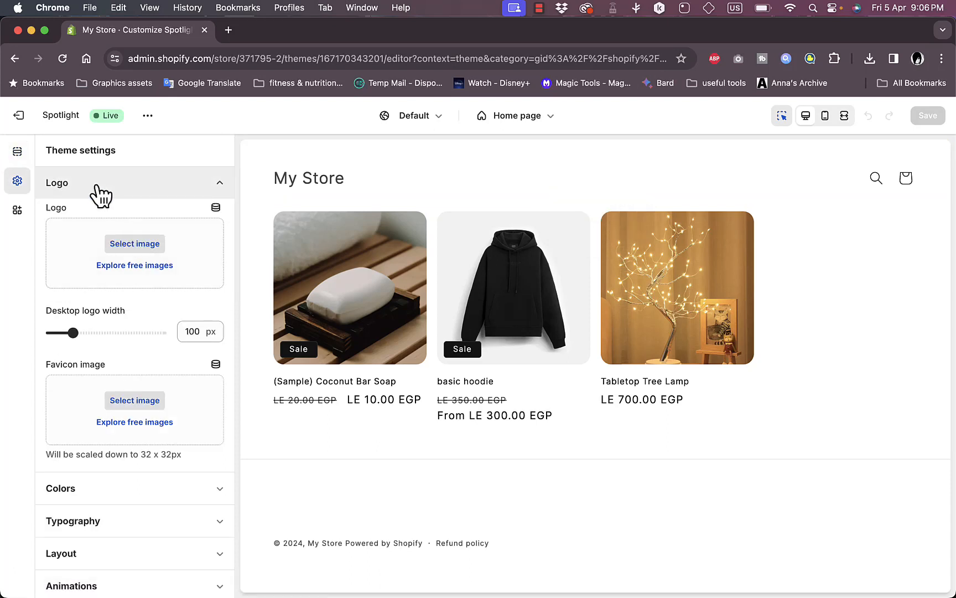
Upload "Black White and Yellow Bold Fitness Logo.png" from Downloads and use it as the theme's logo.
left_click(135, 244)
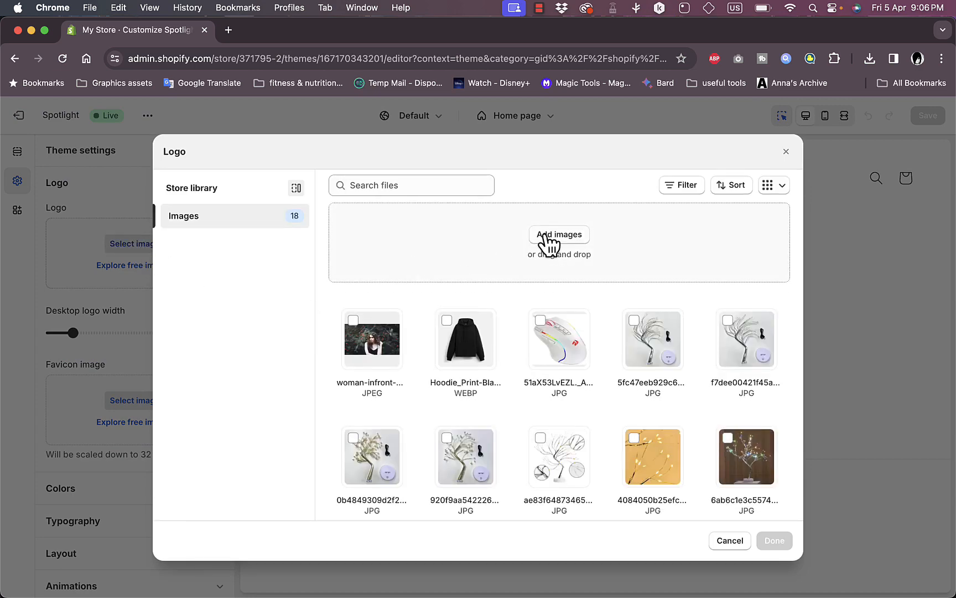
scroll(562, 391, "down", 3)
scroll(563, 390, "down", 2)
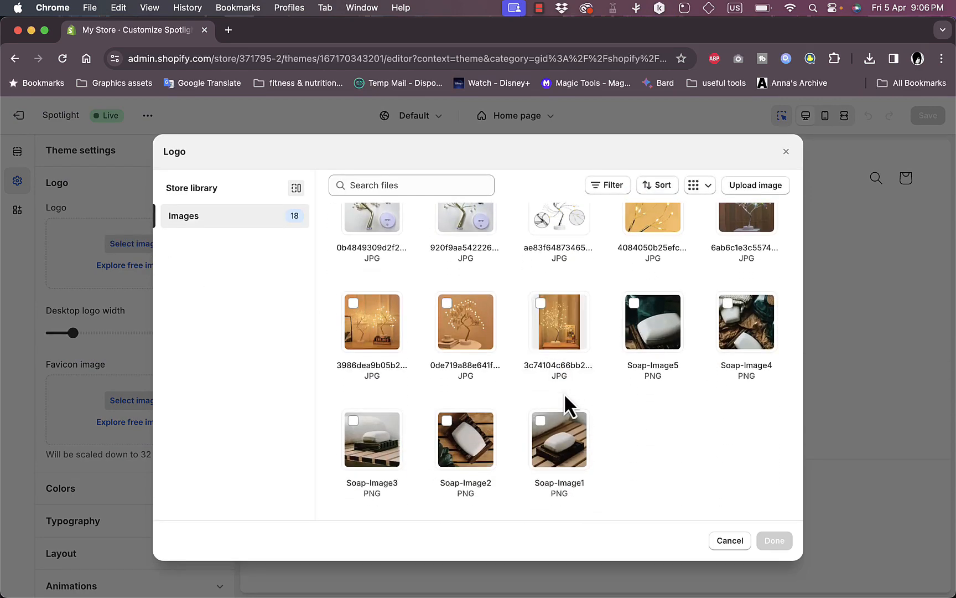
scroll(568, 401, "up", 5)
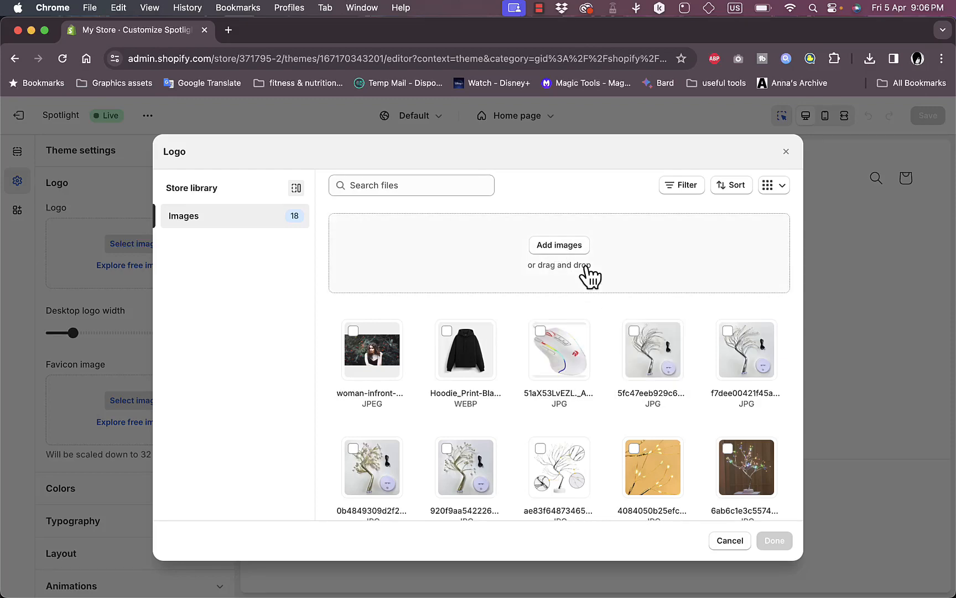
left_click(560, 245)
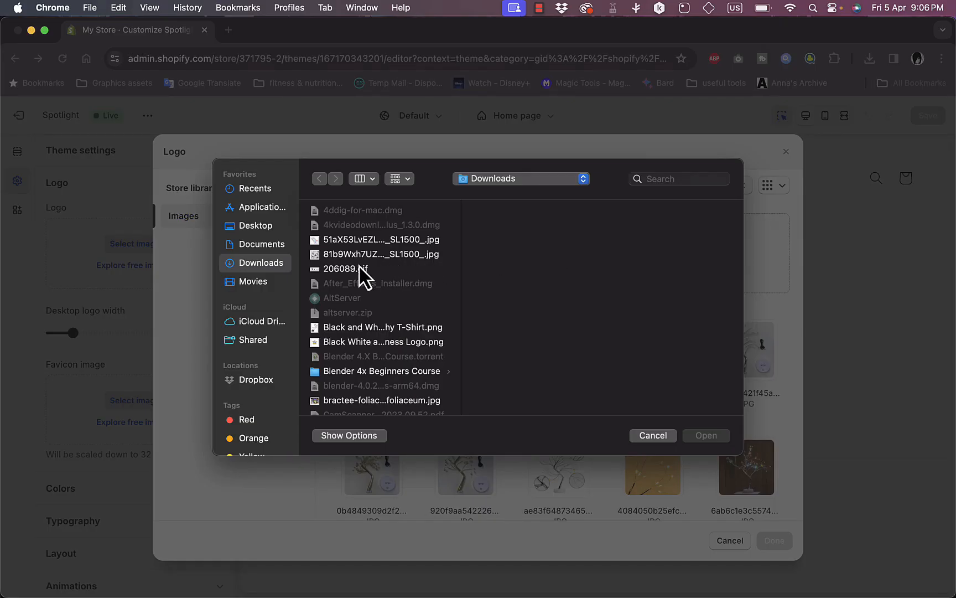
left_click(352, 325)
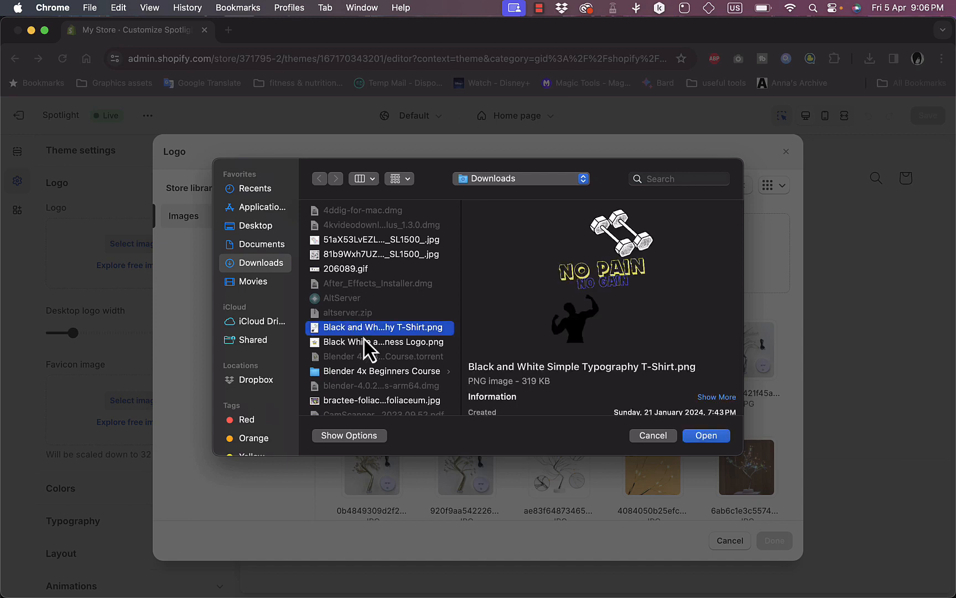
left_click(364, 338)
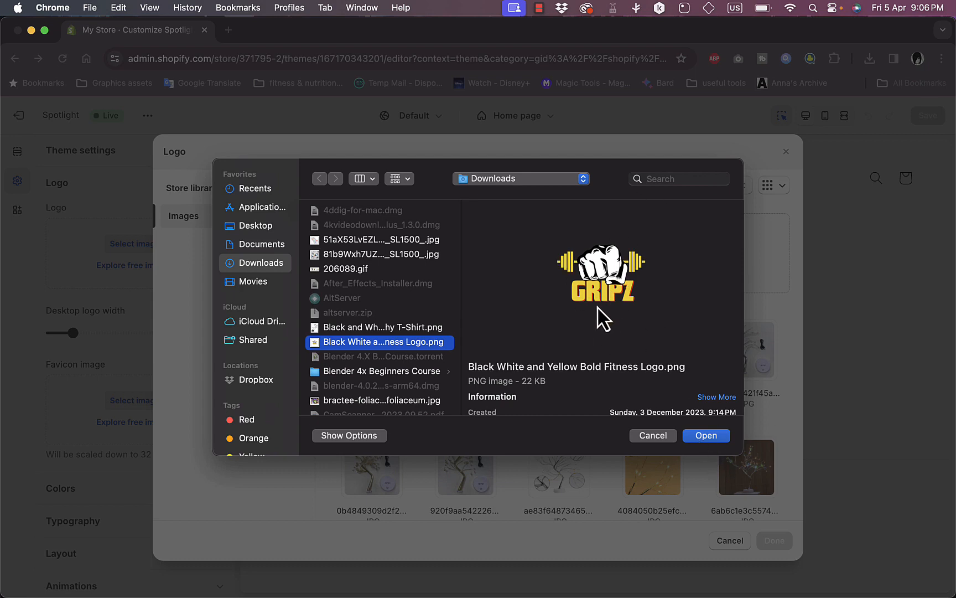
left_click(705, 436)
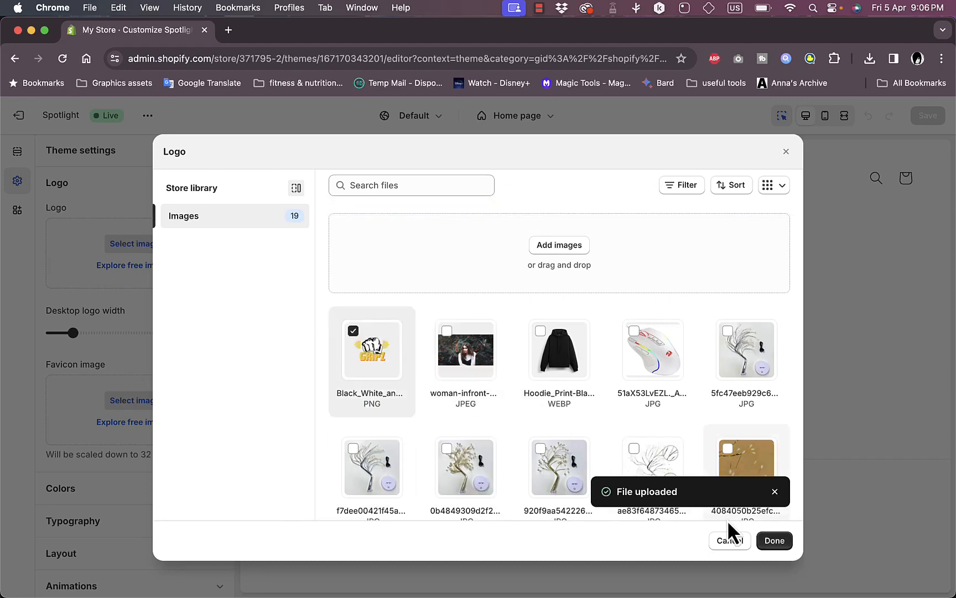
left_click(773, 542)
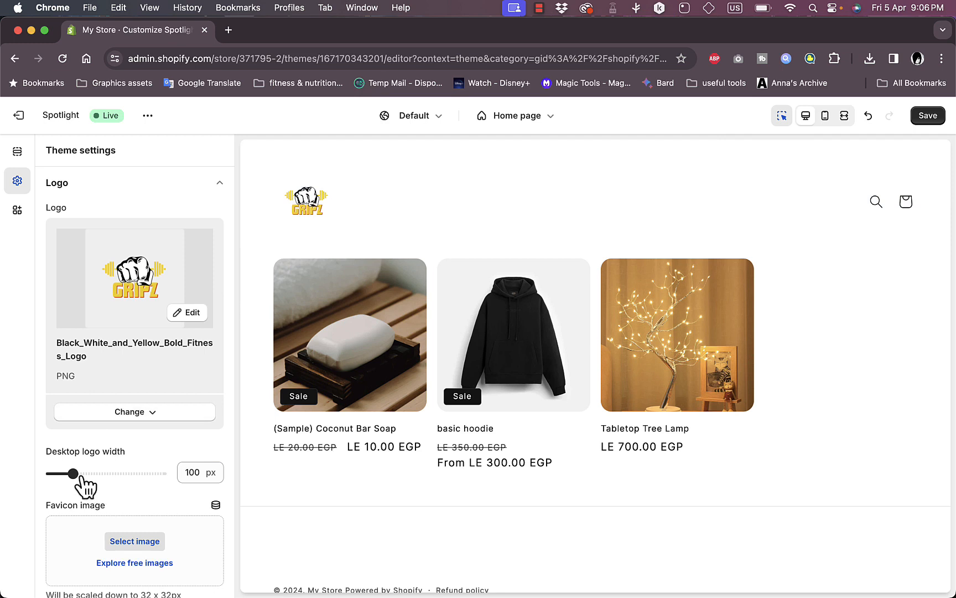
Set the desktop logo width to 140 px.
left_click_drag(72, 473, 141, 481)
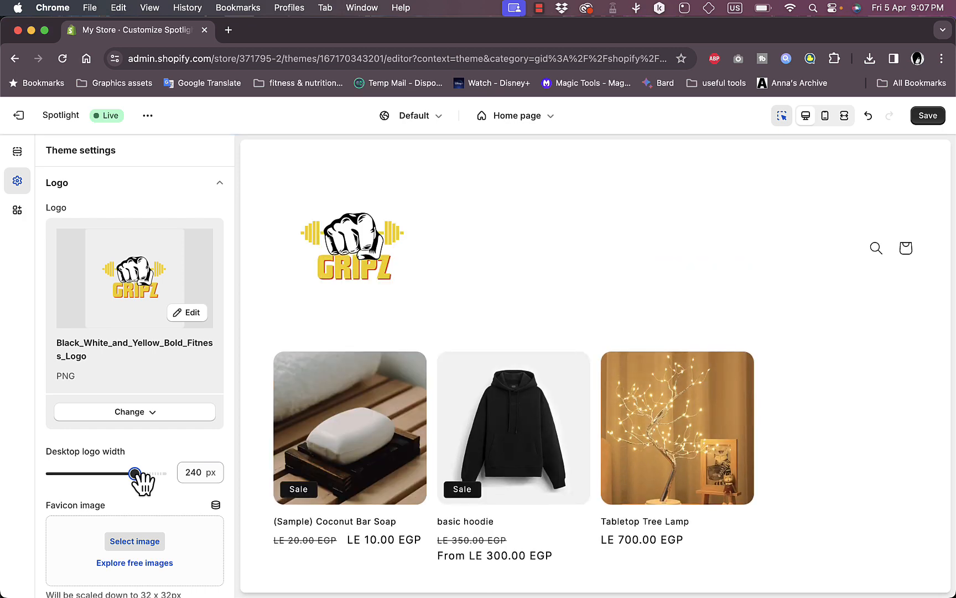
left_click_drag(139, 477, 94, 482)
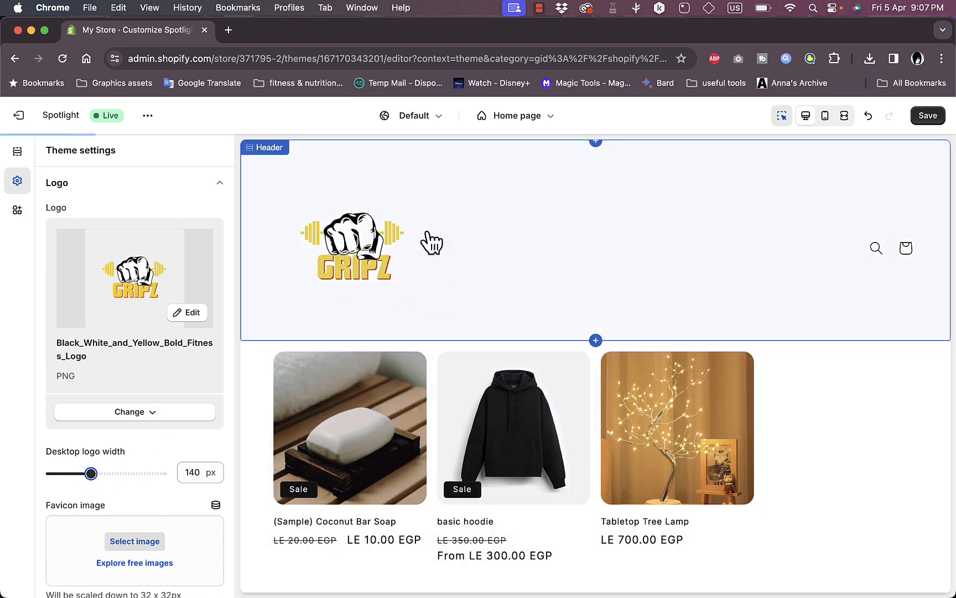
Open color Scheme 1 in the theme's color settings and set its background to bright green #A9FF05.
scroll(324, 309, "down", 2)
scroll(150, 412, "down", 5)
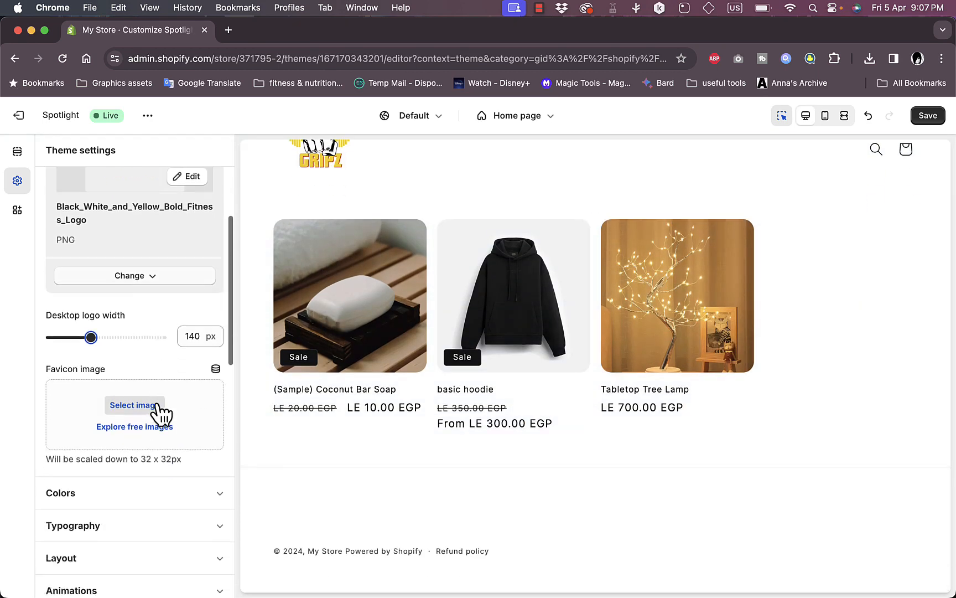
scroll(157, 413, "down", 4)
scroll(156, 413, "up", 7)
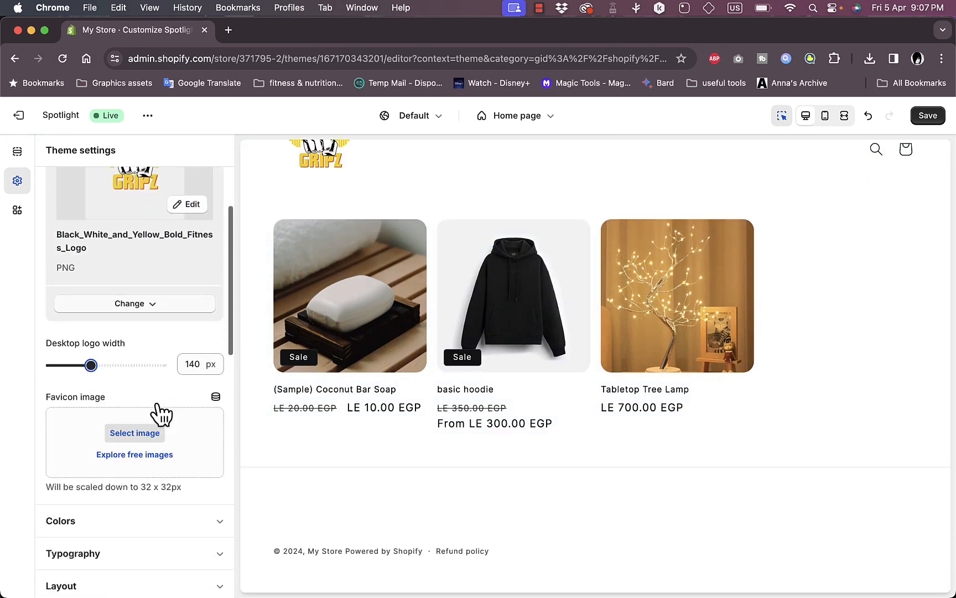
scroll(159, 413, "down", 2)
scroll(205, 394, "down", 4)
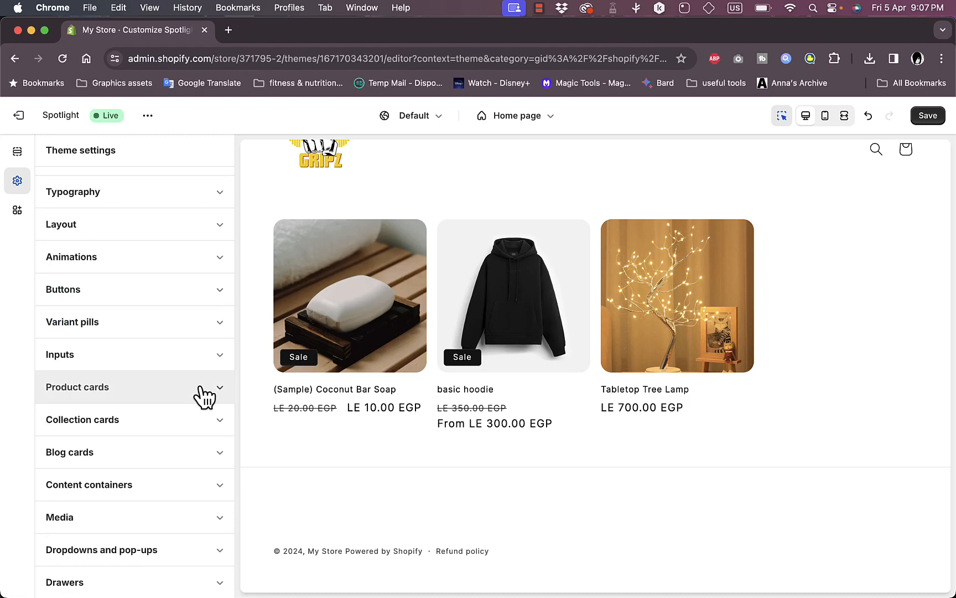
scroll(168, 238, "up", 4)
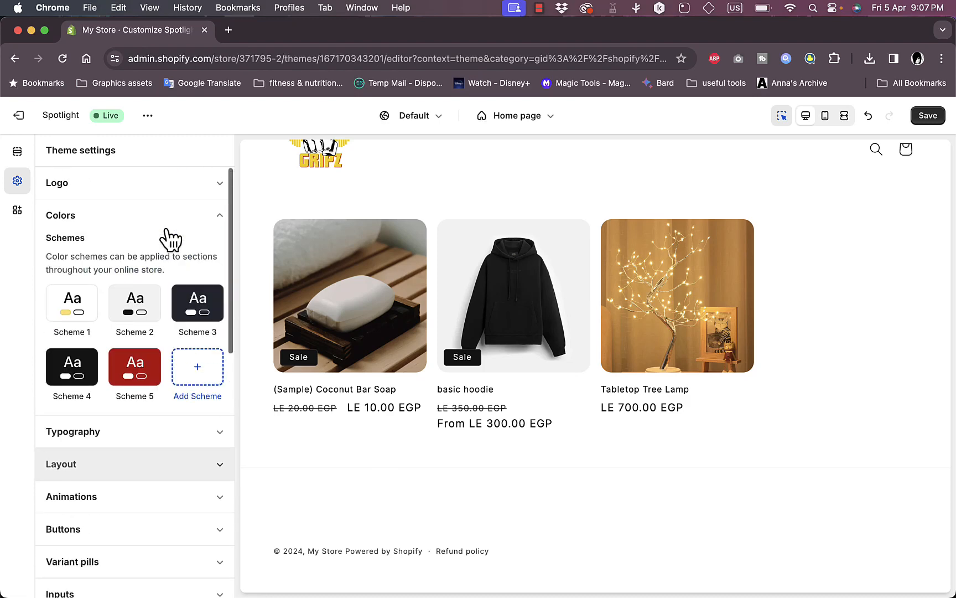
left_click(72, 307)
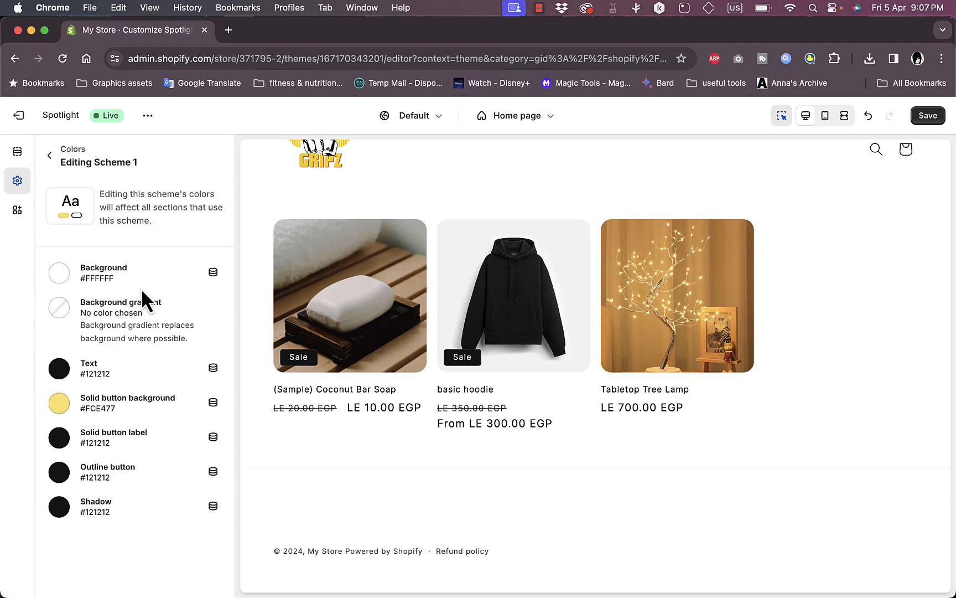
left_click(59, 274)
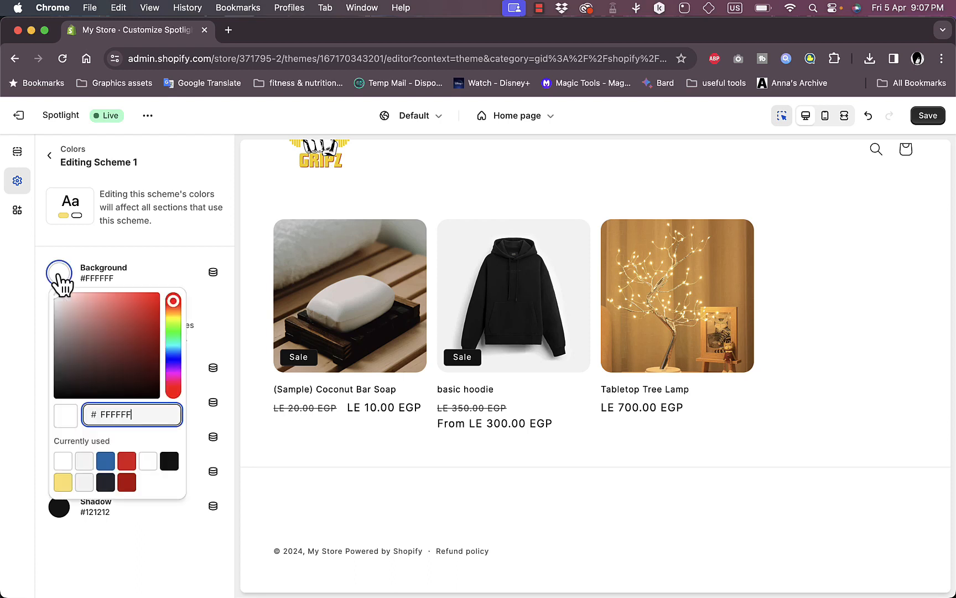
left_click_drag(173, 332, 159, 290)
left_click(174, 268)
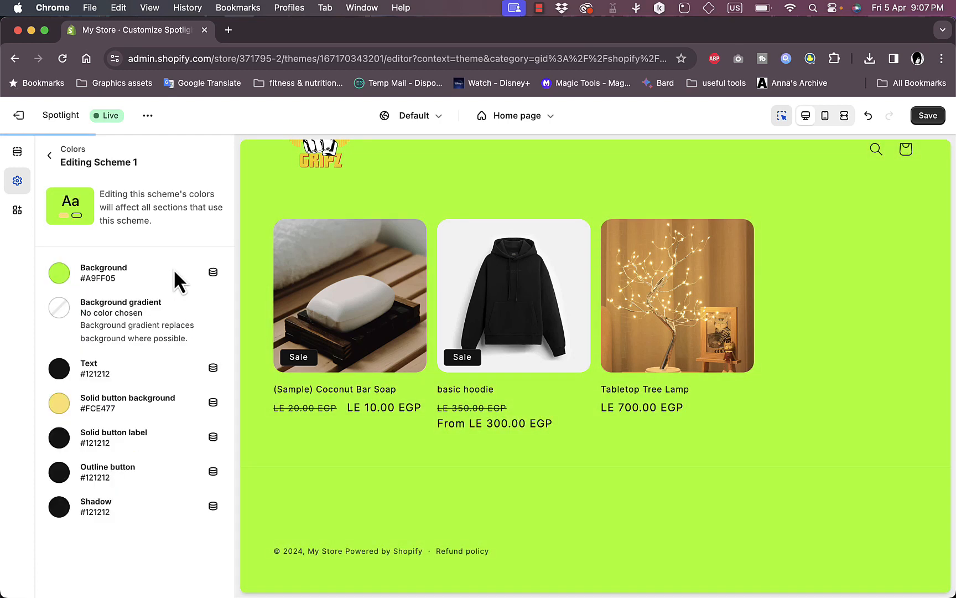
Give Scheme 1 the blue-violet preset background gradient, changed to linear with a 15° angle.
left_click(57, 317)
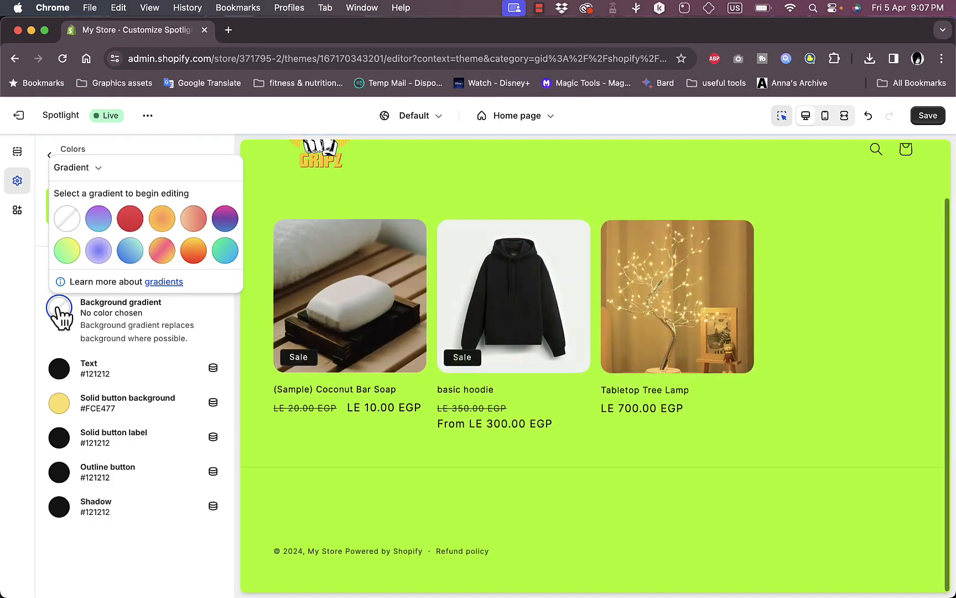
left_click(99, 252)
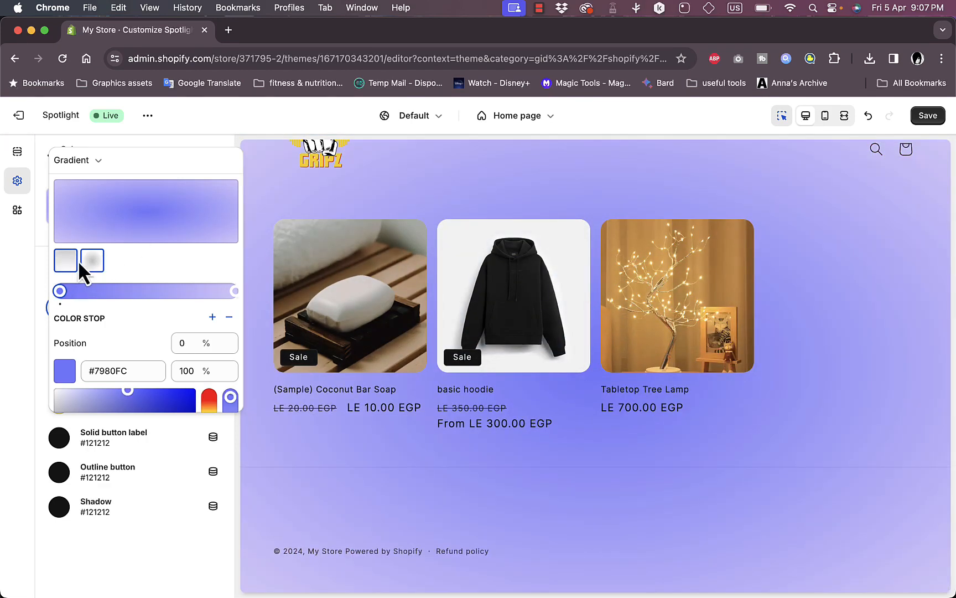
left_click(67, 260)
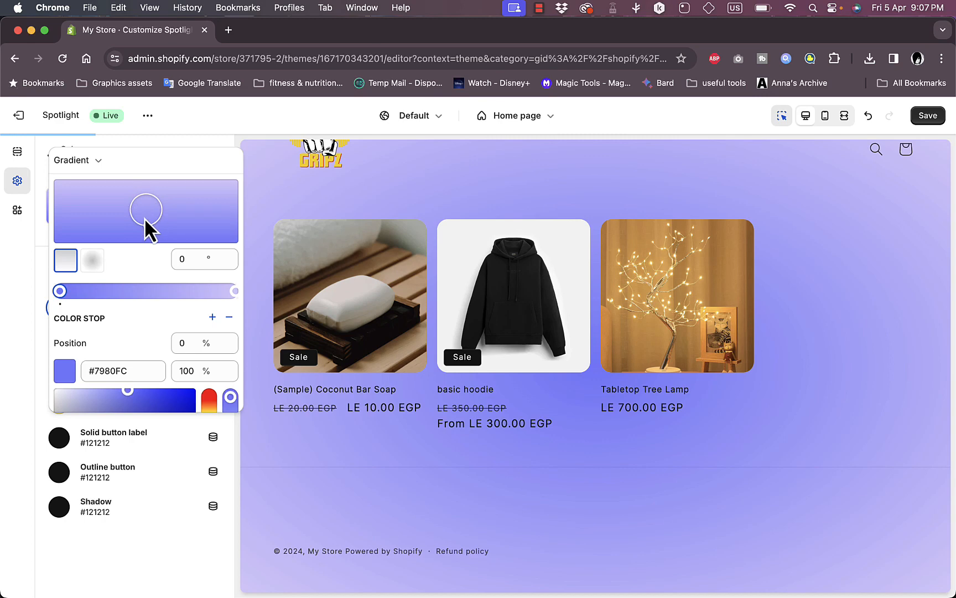
mouse_move(144, 228)
left_mouse_down()
mouse_move(147, 245)
mouse_move(145, 216)
left_mouse_up()
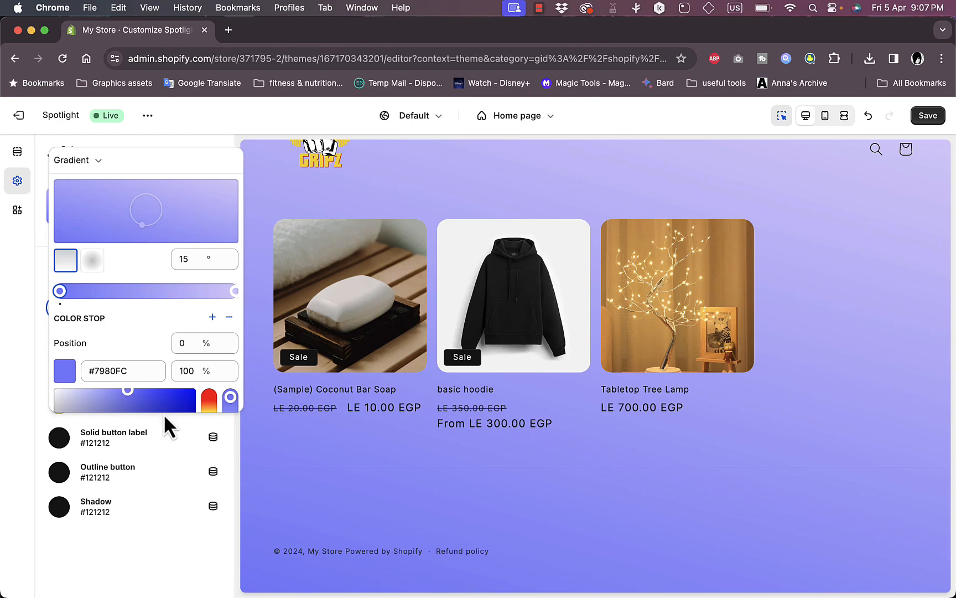
Change the background gradient's start stop to #3944FF and lighten the color of its end stop.
left_click_drag(127, 390, 163, 390)
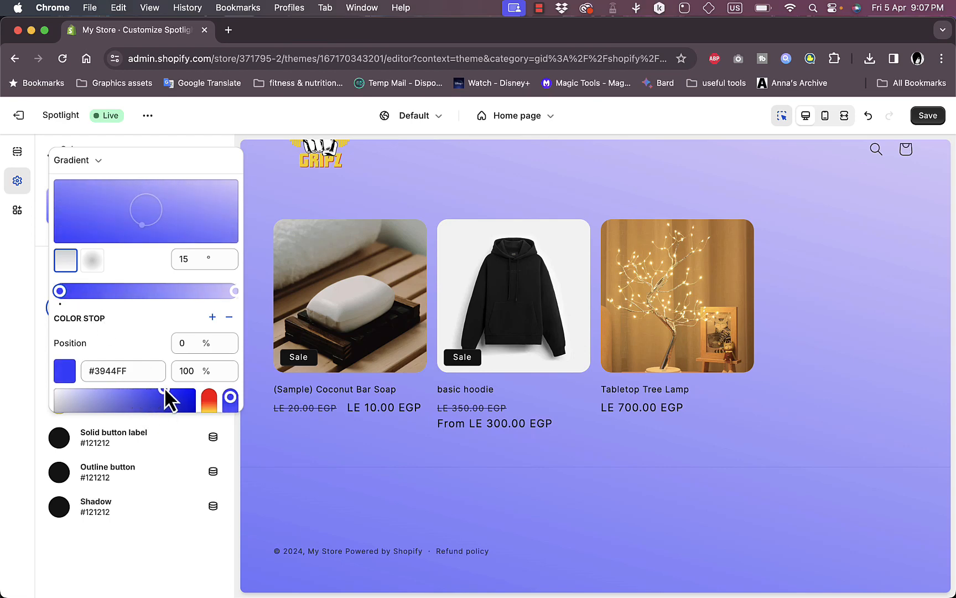
left_click(236, 291)
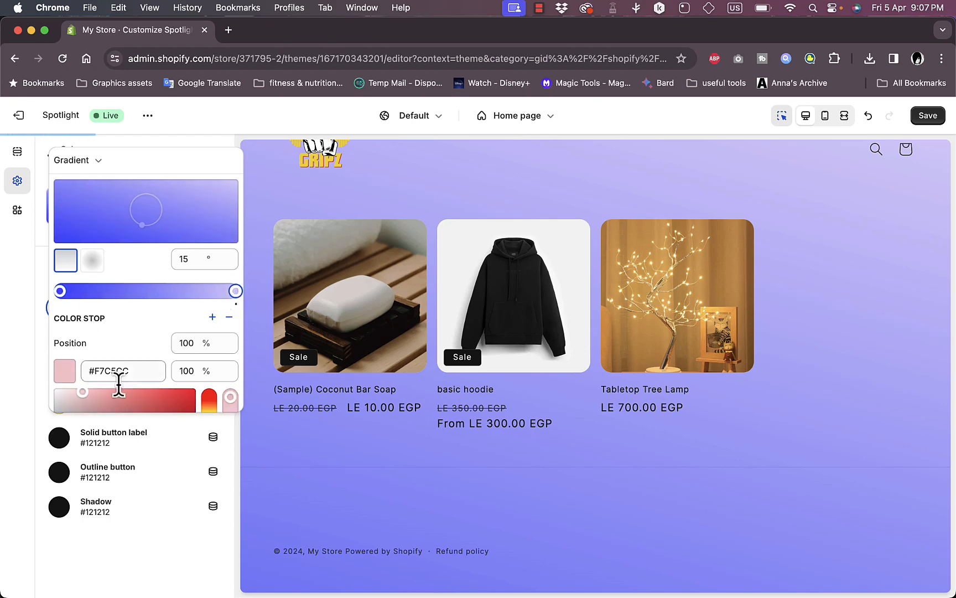
left_click_drag(80, 394, 44, 388)
left_click(44, 388)
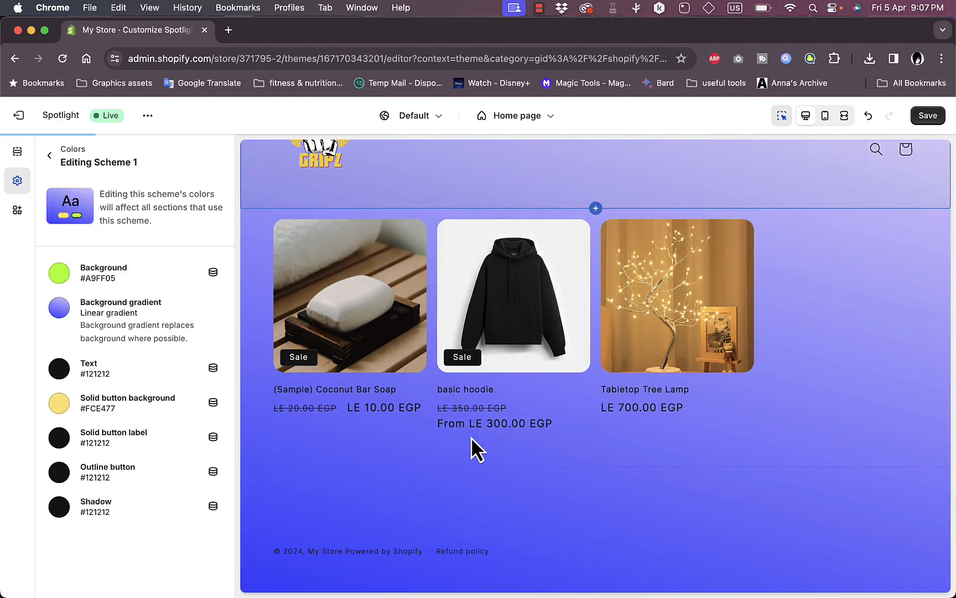
Set Scheme 1's text to red #DD1D1D and its solid button background to blue #1773B0, then leave the scheme.
left_click(58, 369)
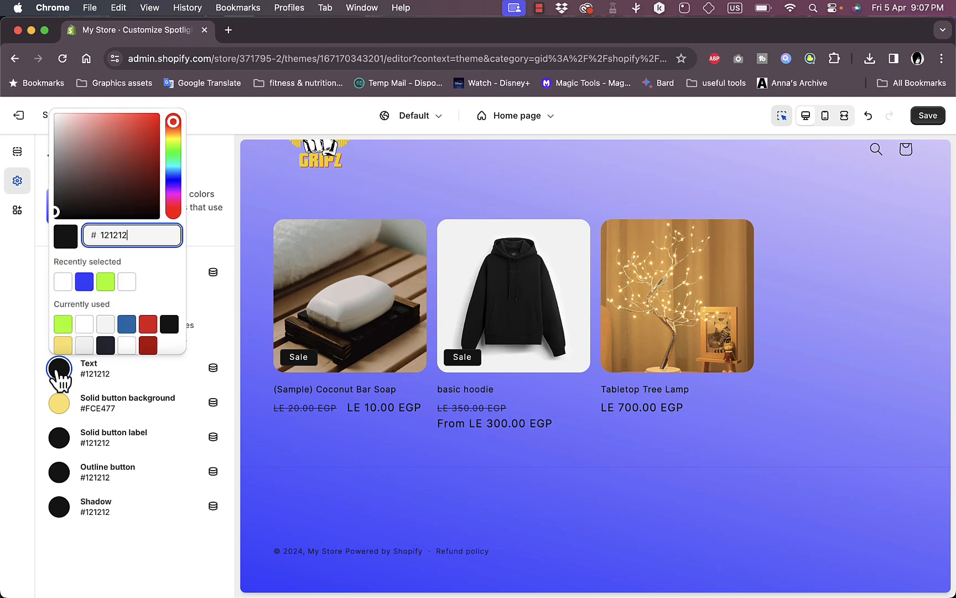
left_click(147, 332)
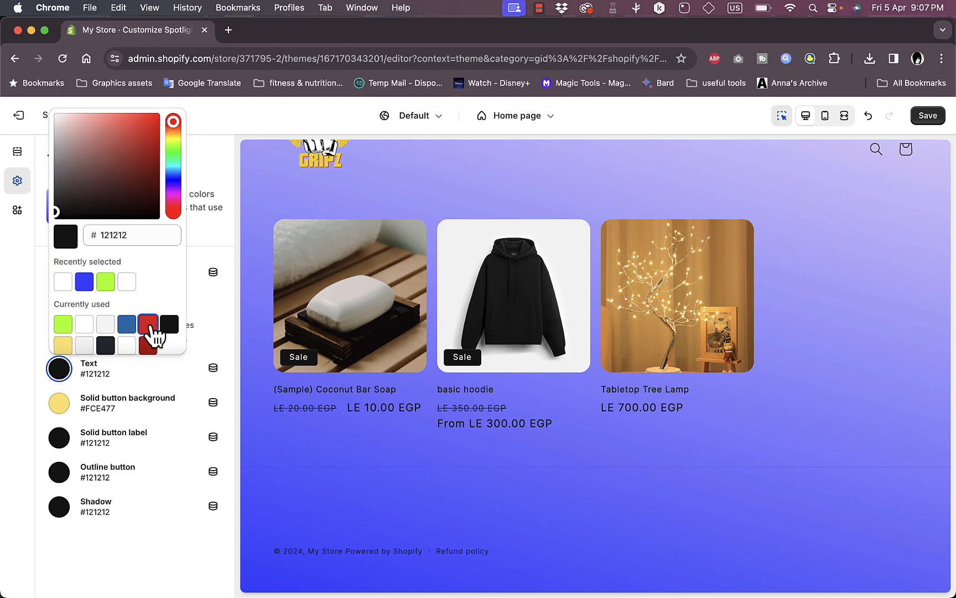
left_click(61, 406)
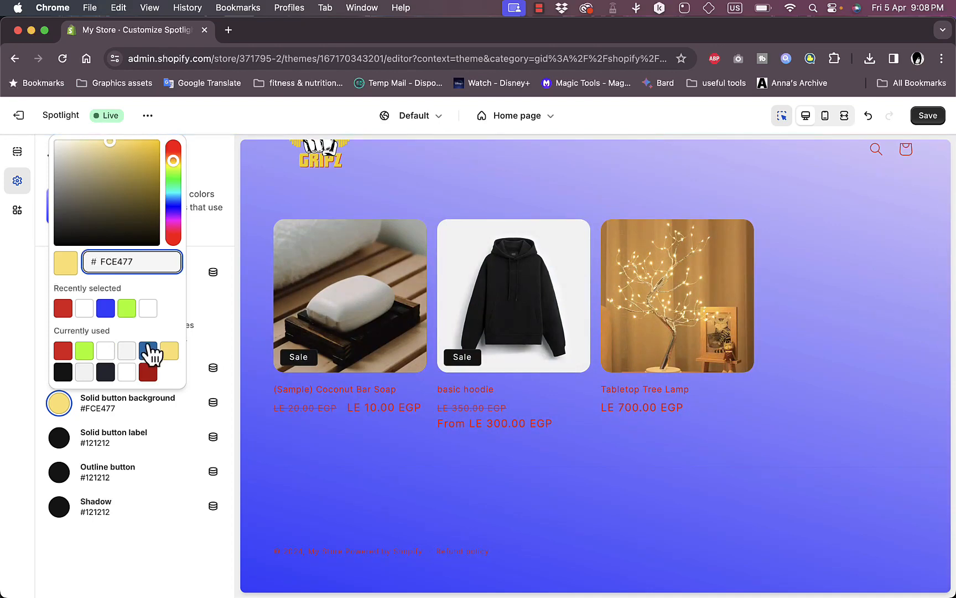
left_click(148, 351)
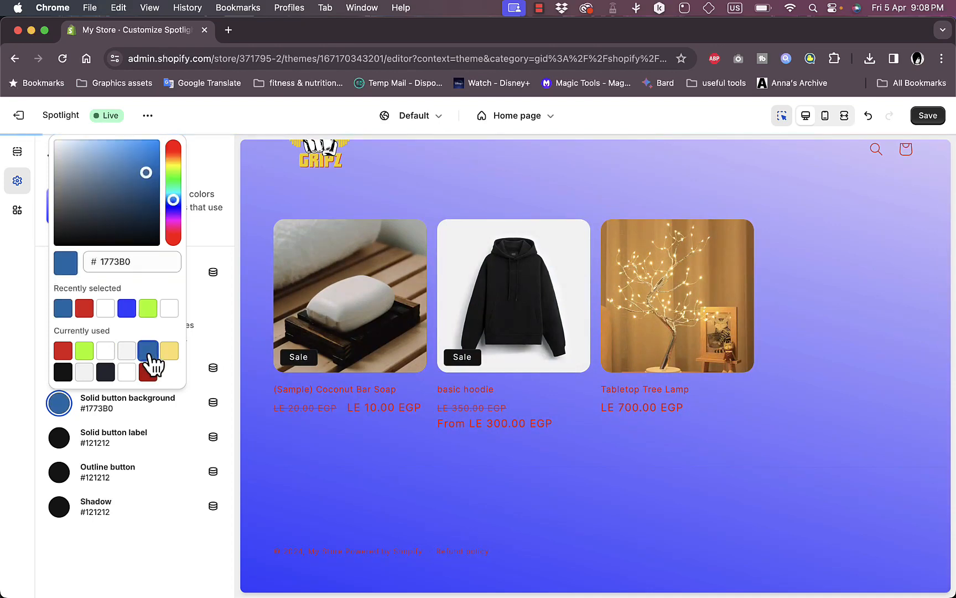
left_click(149, 527)
left_click(103, 556)
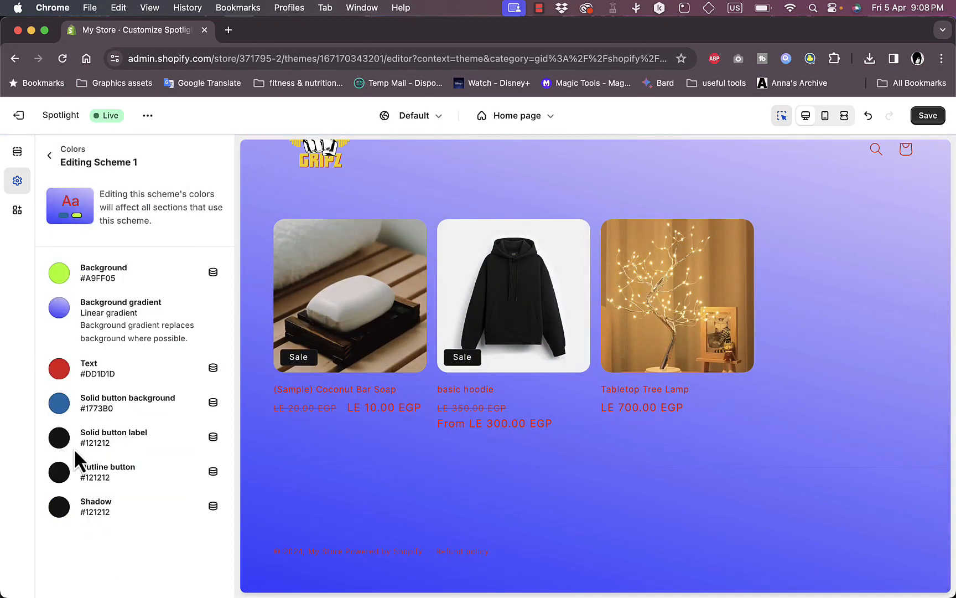
left_click(50, 155)
Set the headings' font size scale to 130% in the theme's Typography settings.
scroll(139, 277, "down", 6)
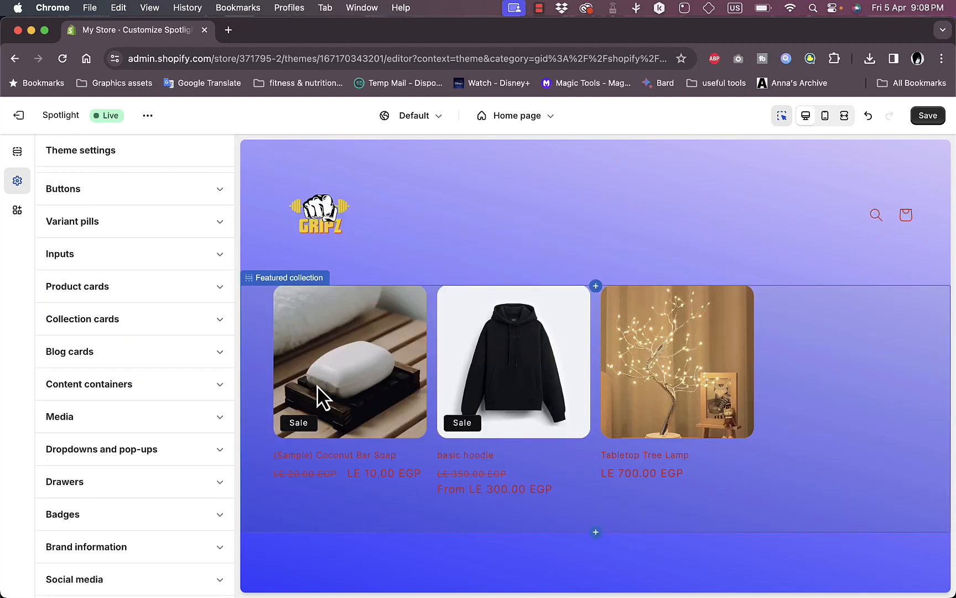
scroll(175, 299, "up", 5)
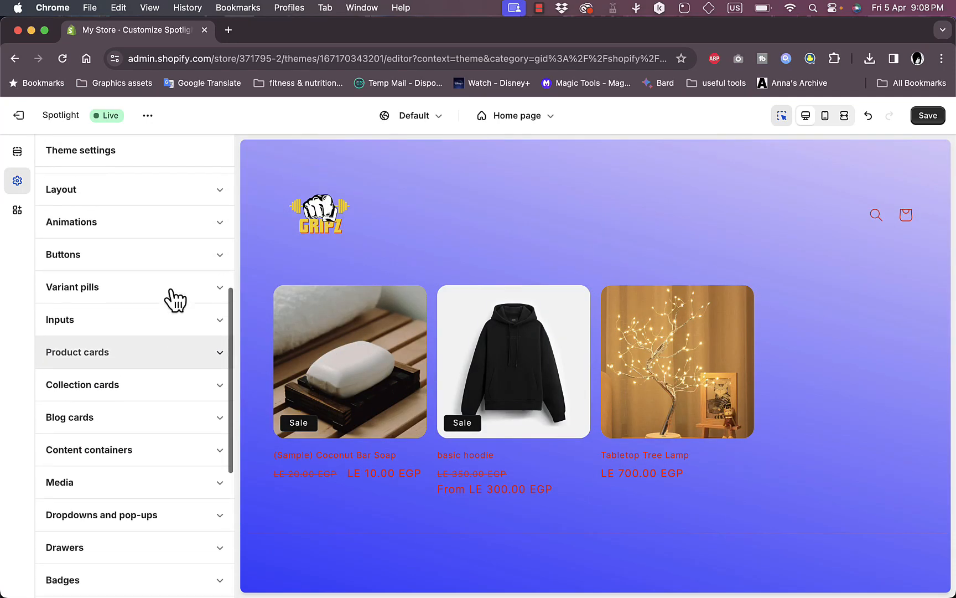
left_click(184, 228)
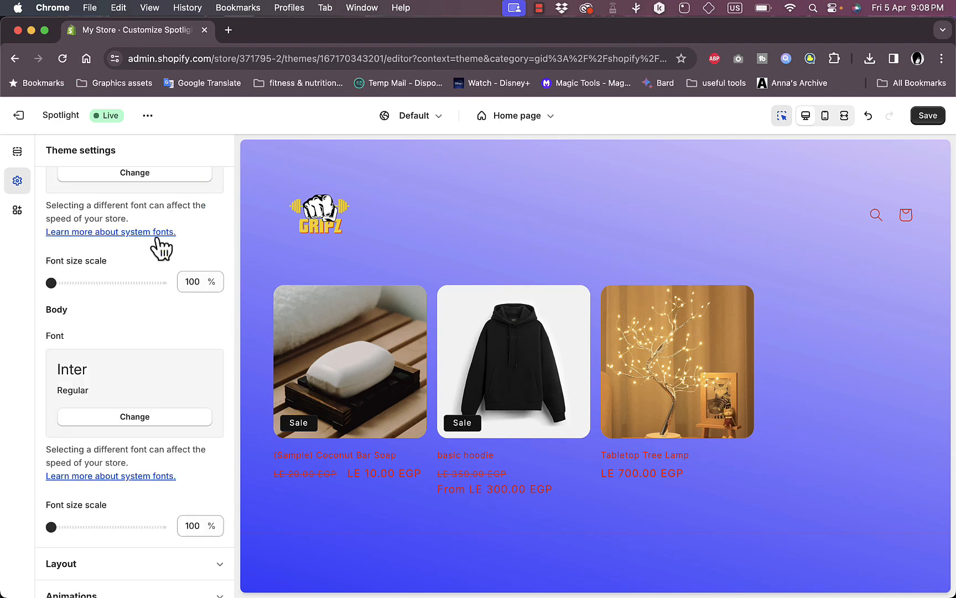
left_click_drag(54, 283, 122, 286)
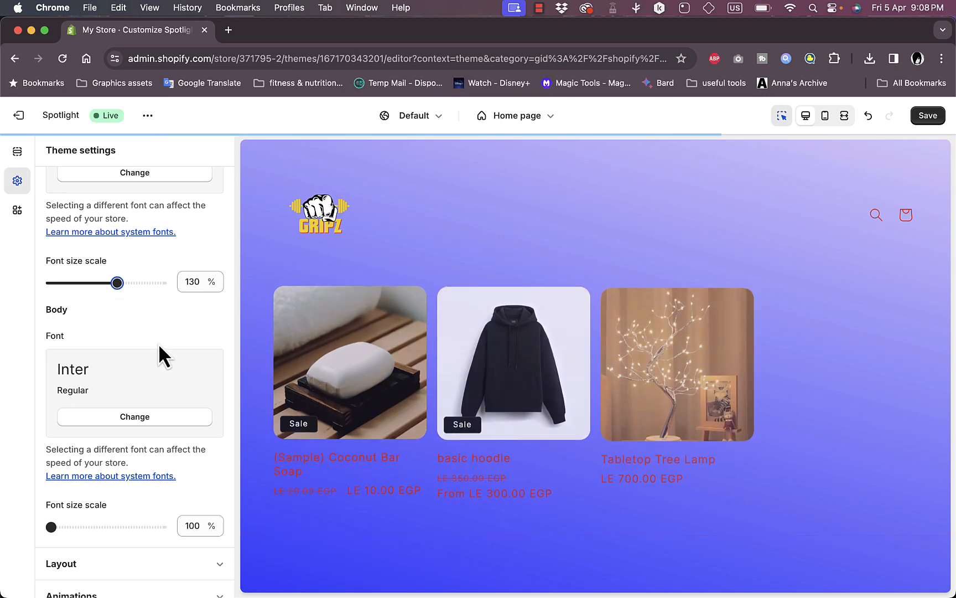
Change the body font to Mono in the theme's Typography settings and set its font size scale to 115%.
left_click(149, 416)
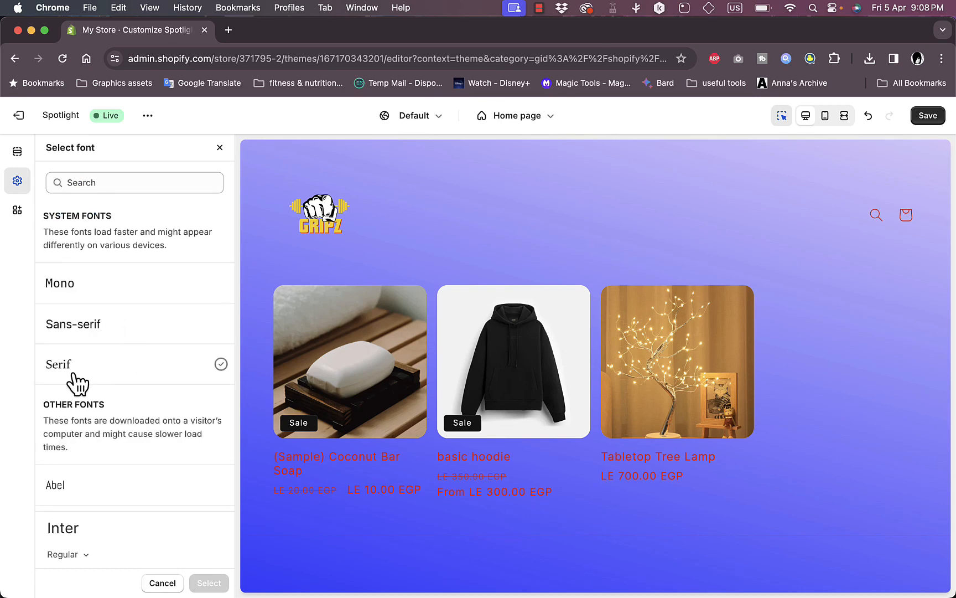
left_click(78, 293)
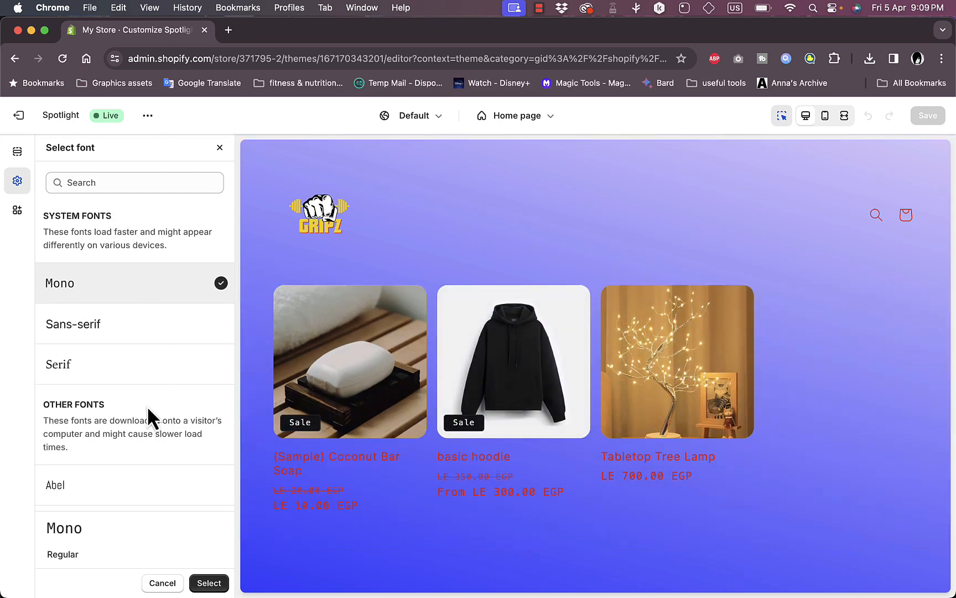
left_click(209, 582)
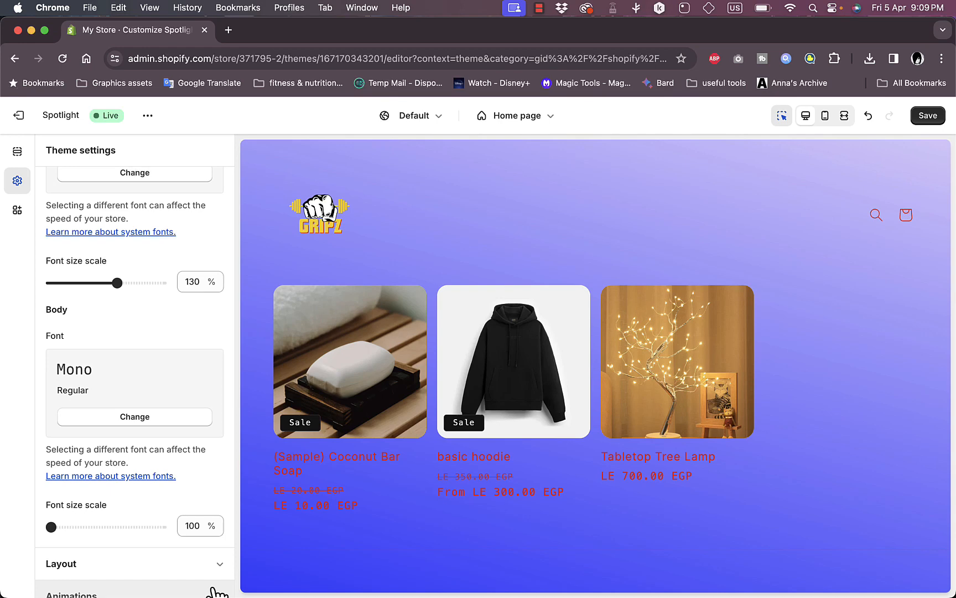
scroll(192, 411, "down", 3)
left_click_drag(51, 439, 108, 439)
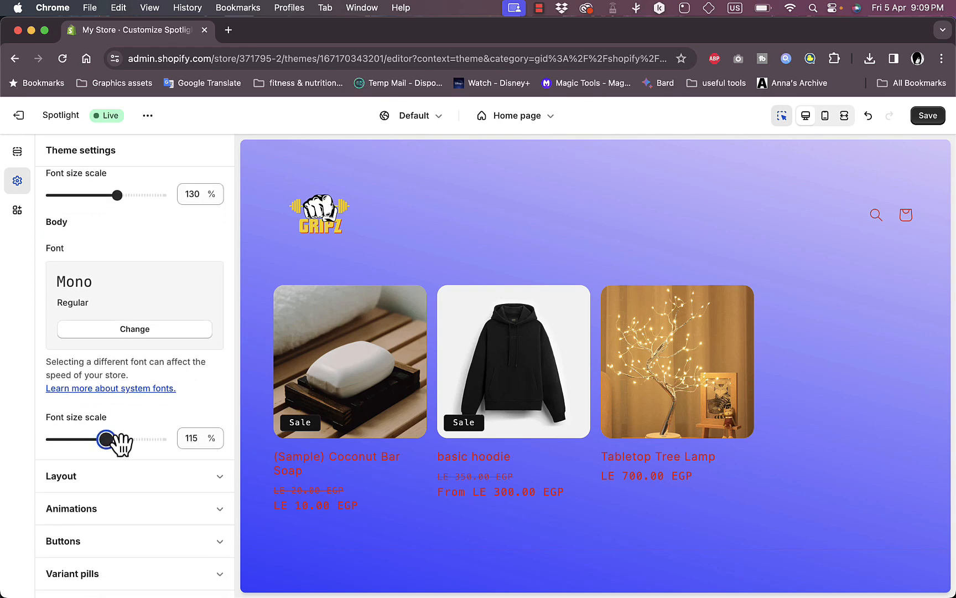
Look over the Layout, Animations and remaining theme settings categories without editing them, and save the theme changes.
left_click(179, 494)
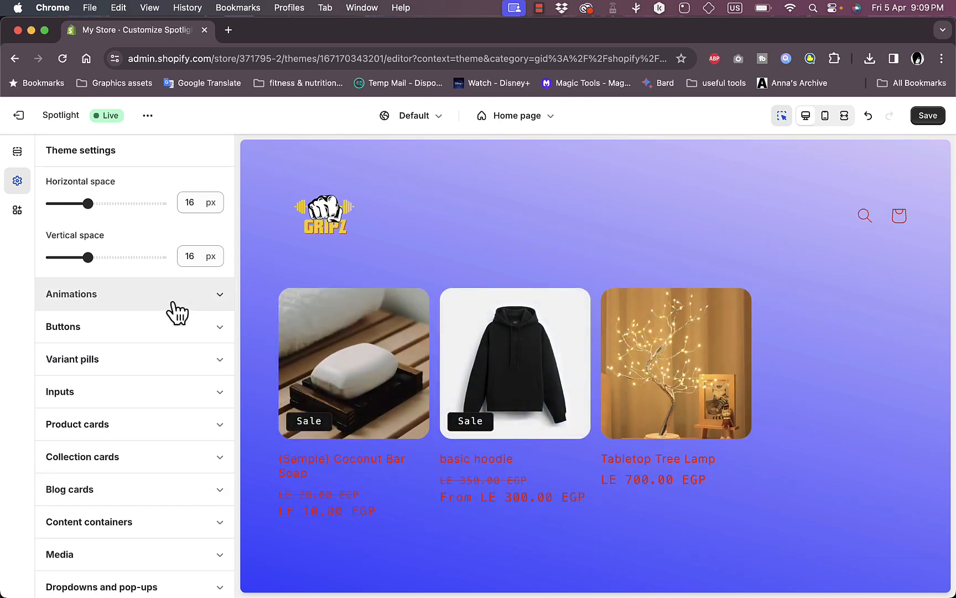
scroll(172, 310, "down", 5)
scroll(176, 315, "up", 8)
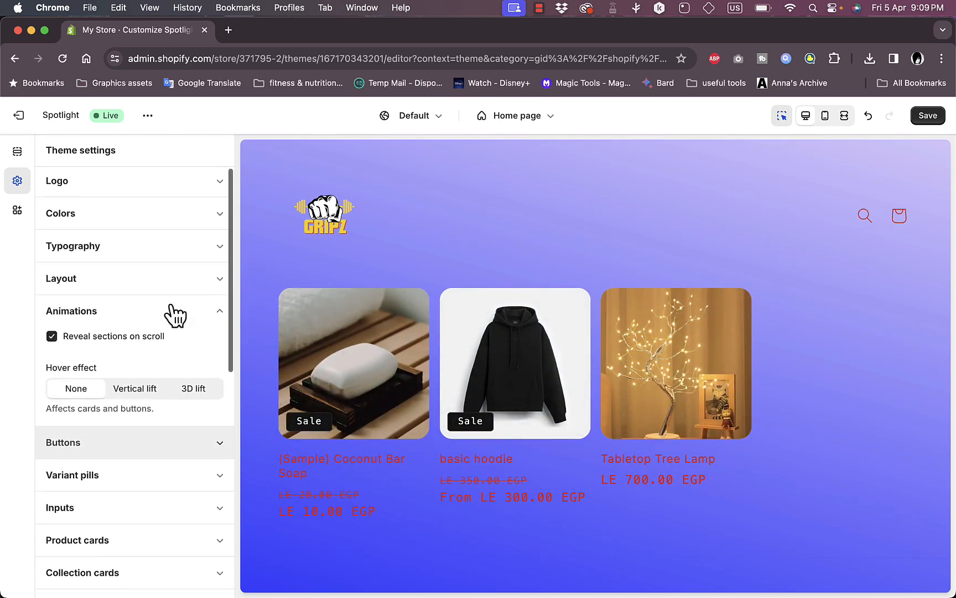
scroll(171, 315, "down", 10)
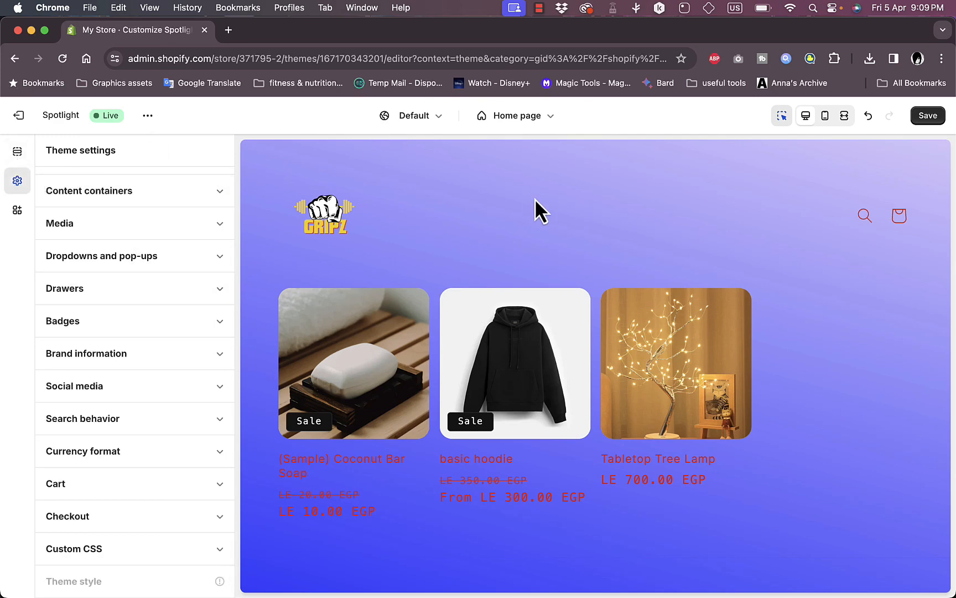
left_click(930, 116)
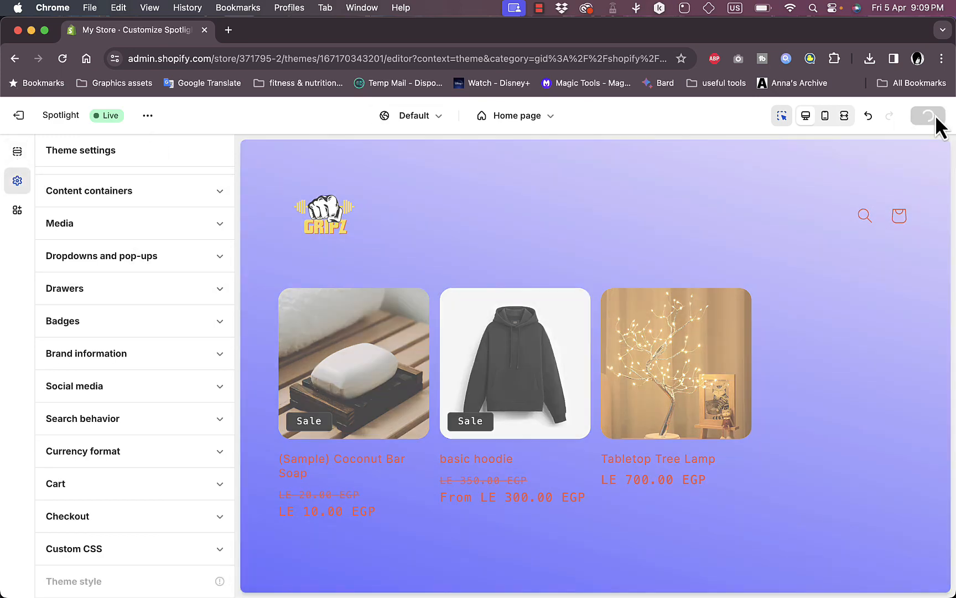